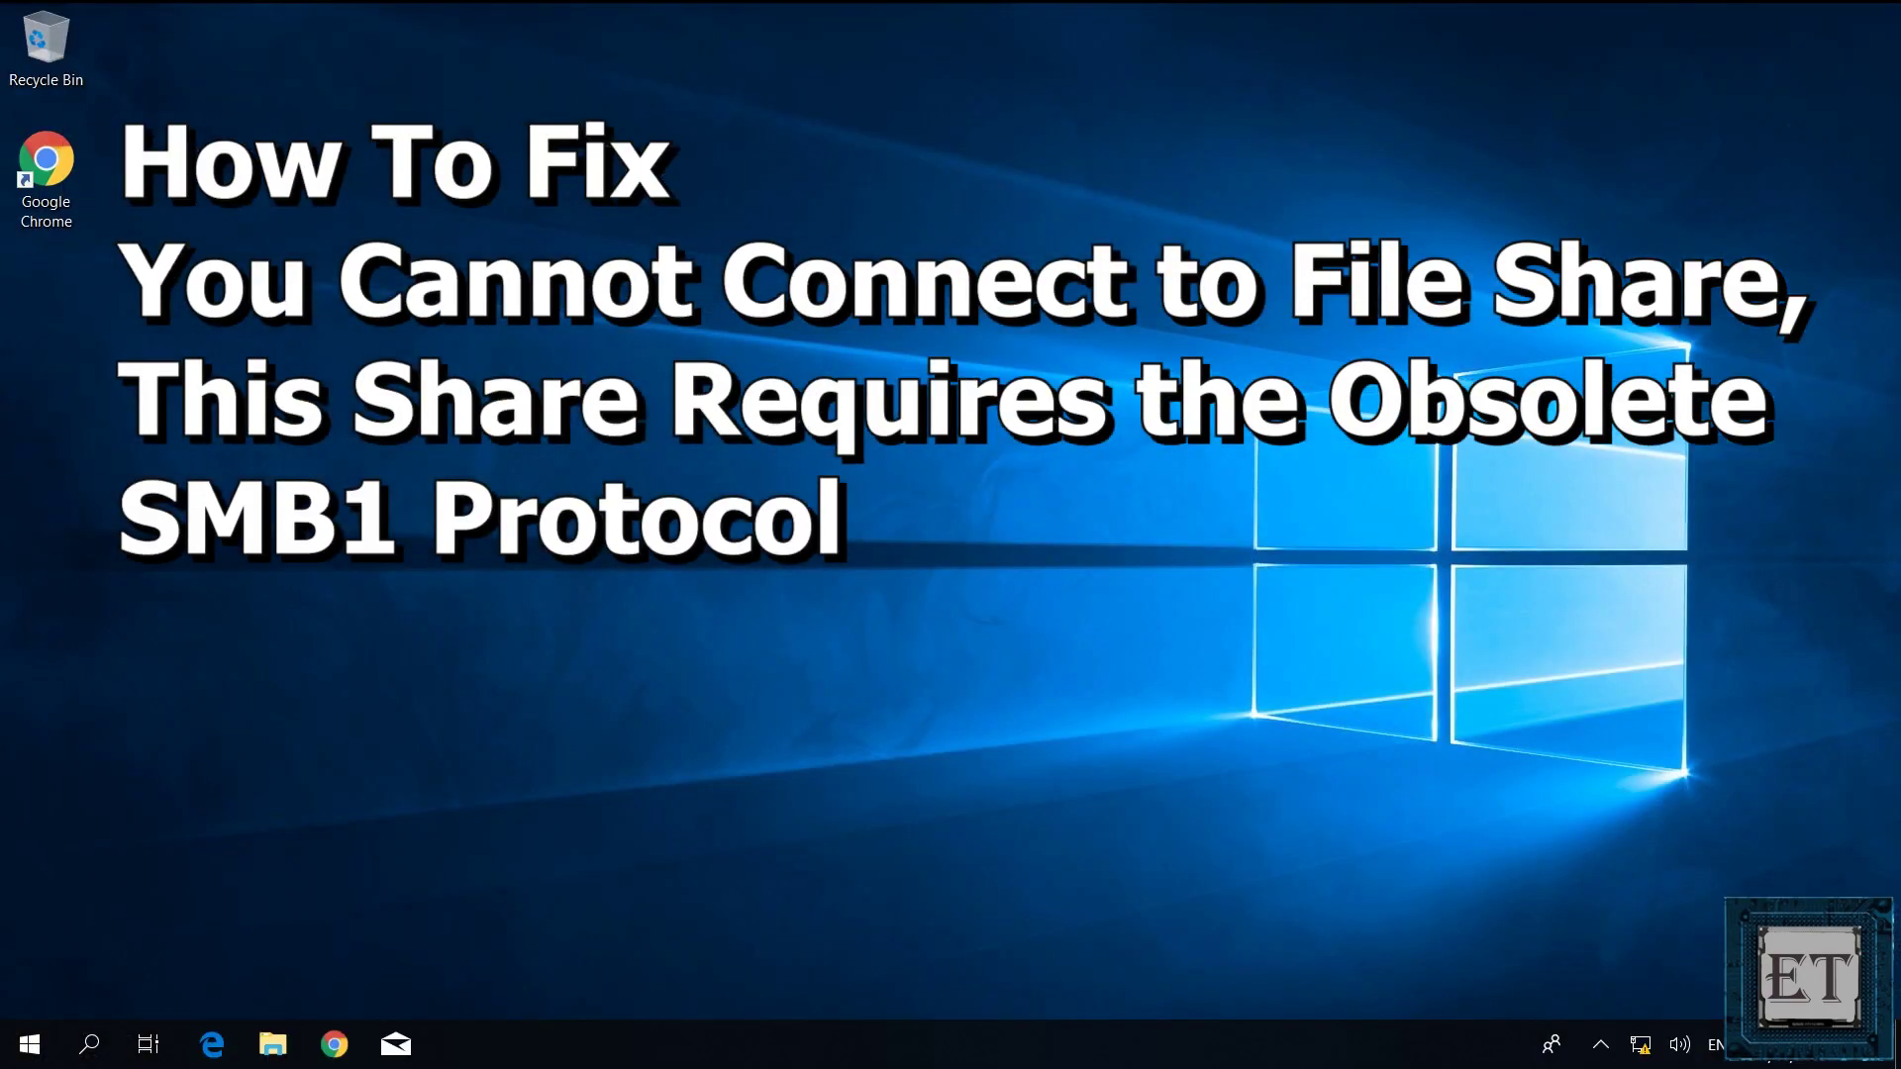
- Launch Run from Start search and try opening the share \\192.168.10.1
{"action": "key", "text": "super"}
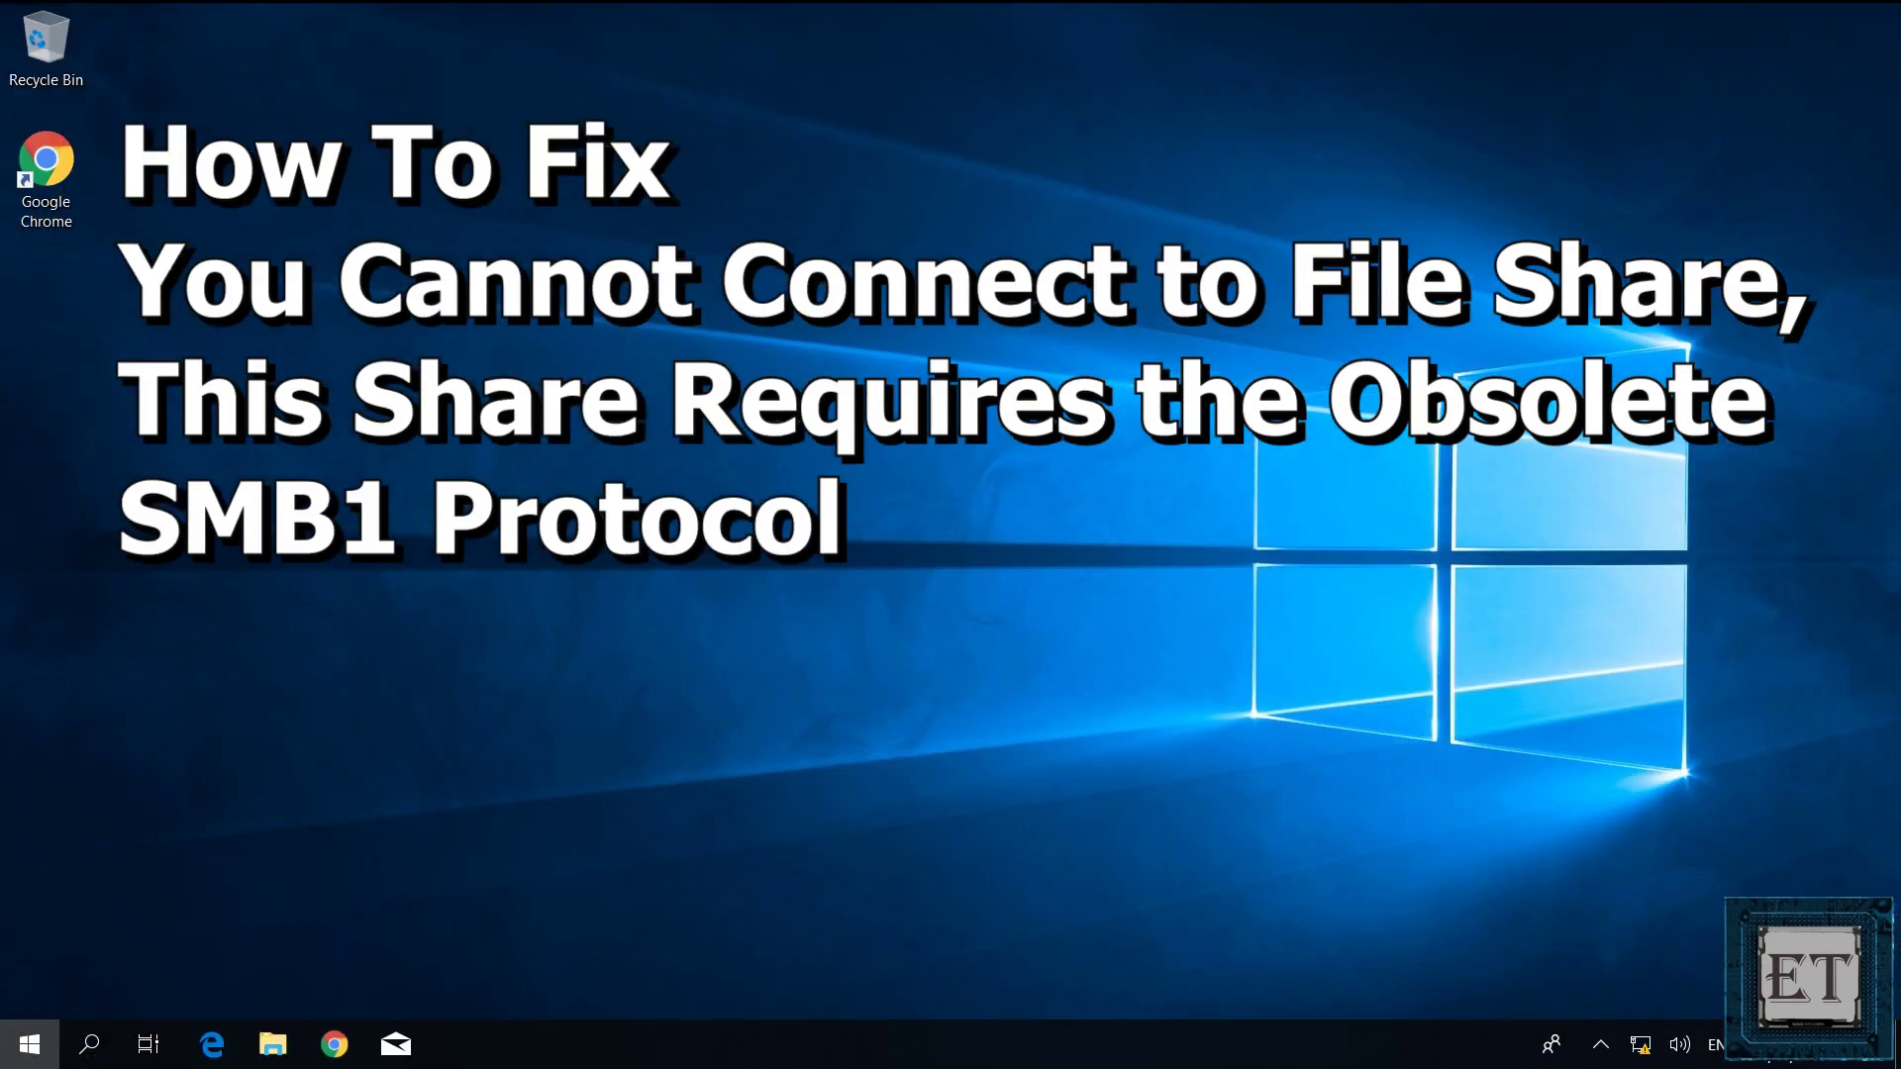
{"action": "type", "text": "run"}
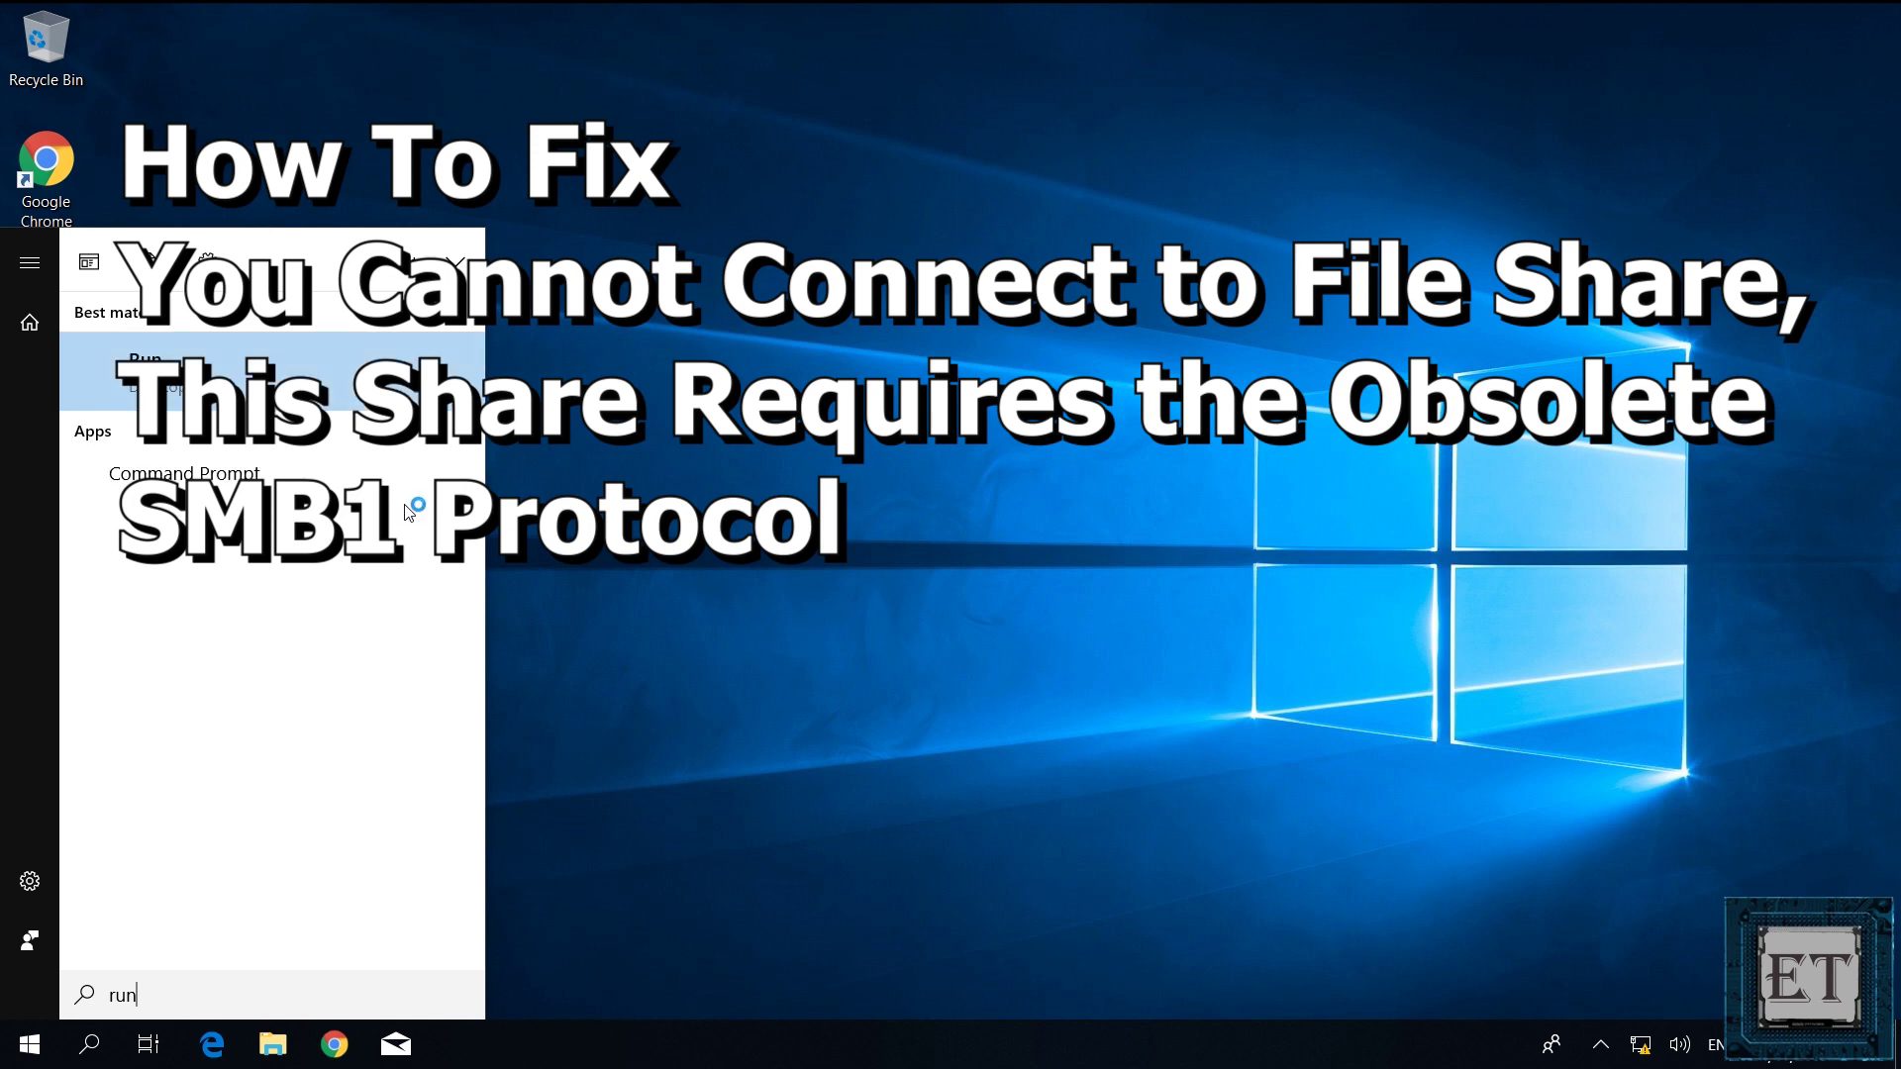
{"action": "key", "text": "Return"}
{"action": "type", "text": "\\\\192"}
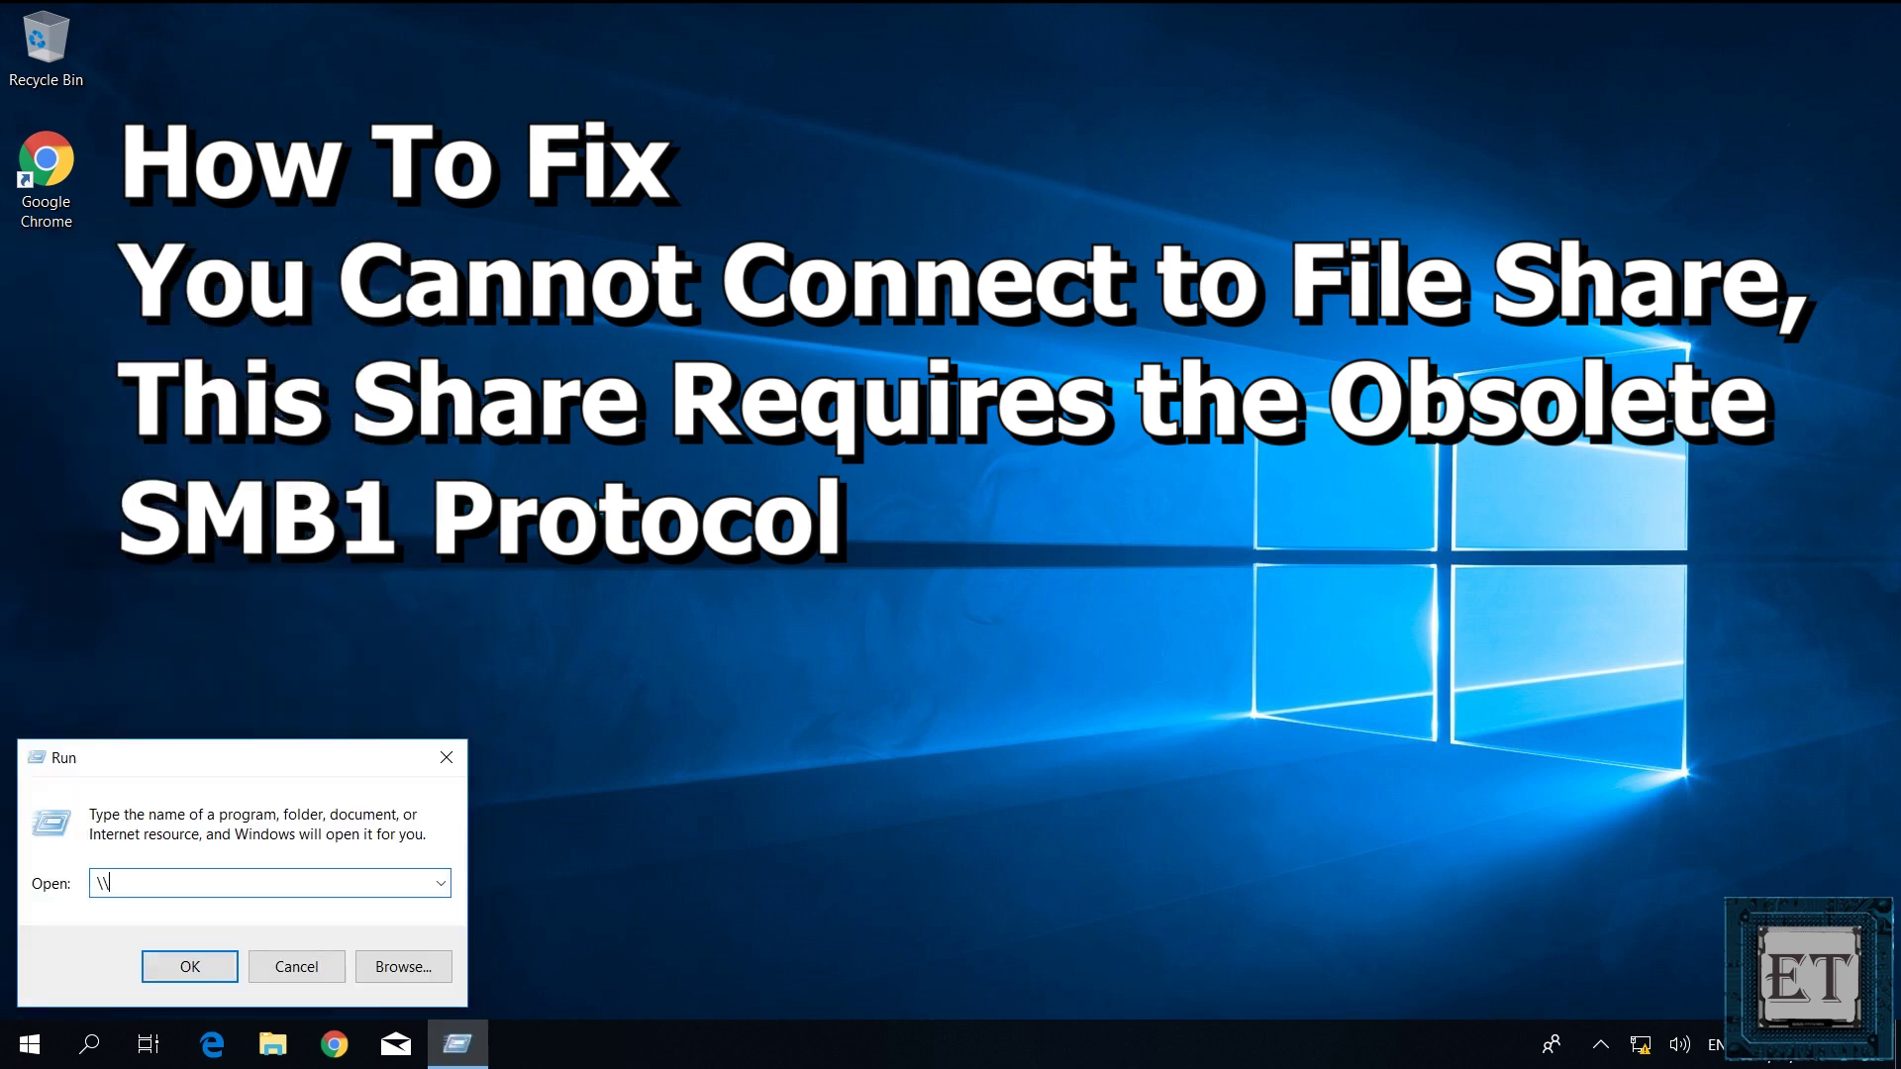
{"action": "type", "text": ".168.10.1"}
{"action": "key", "text": "Return"}
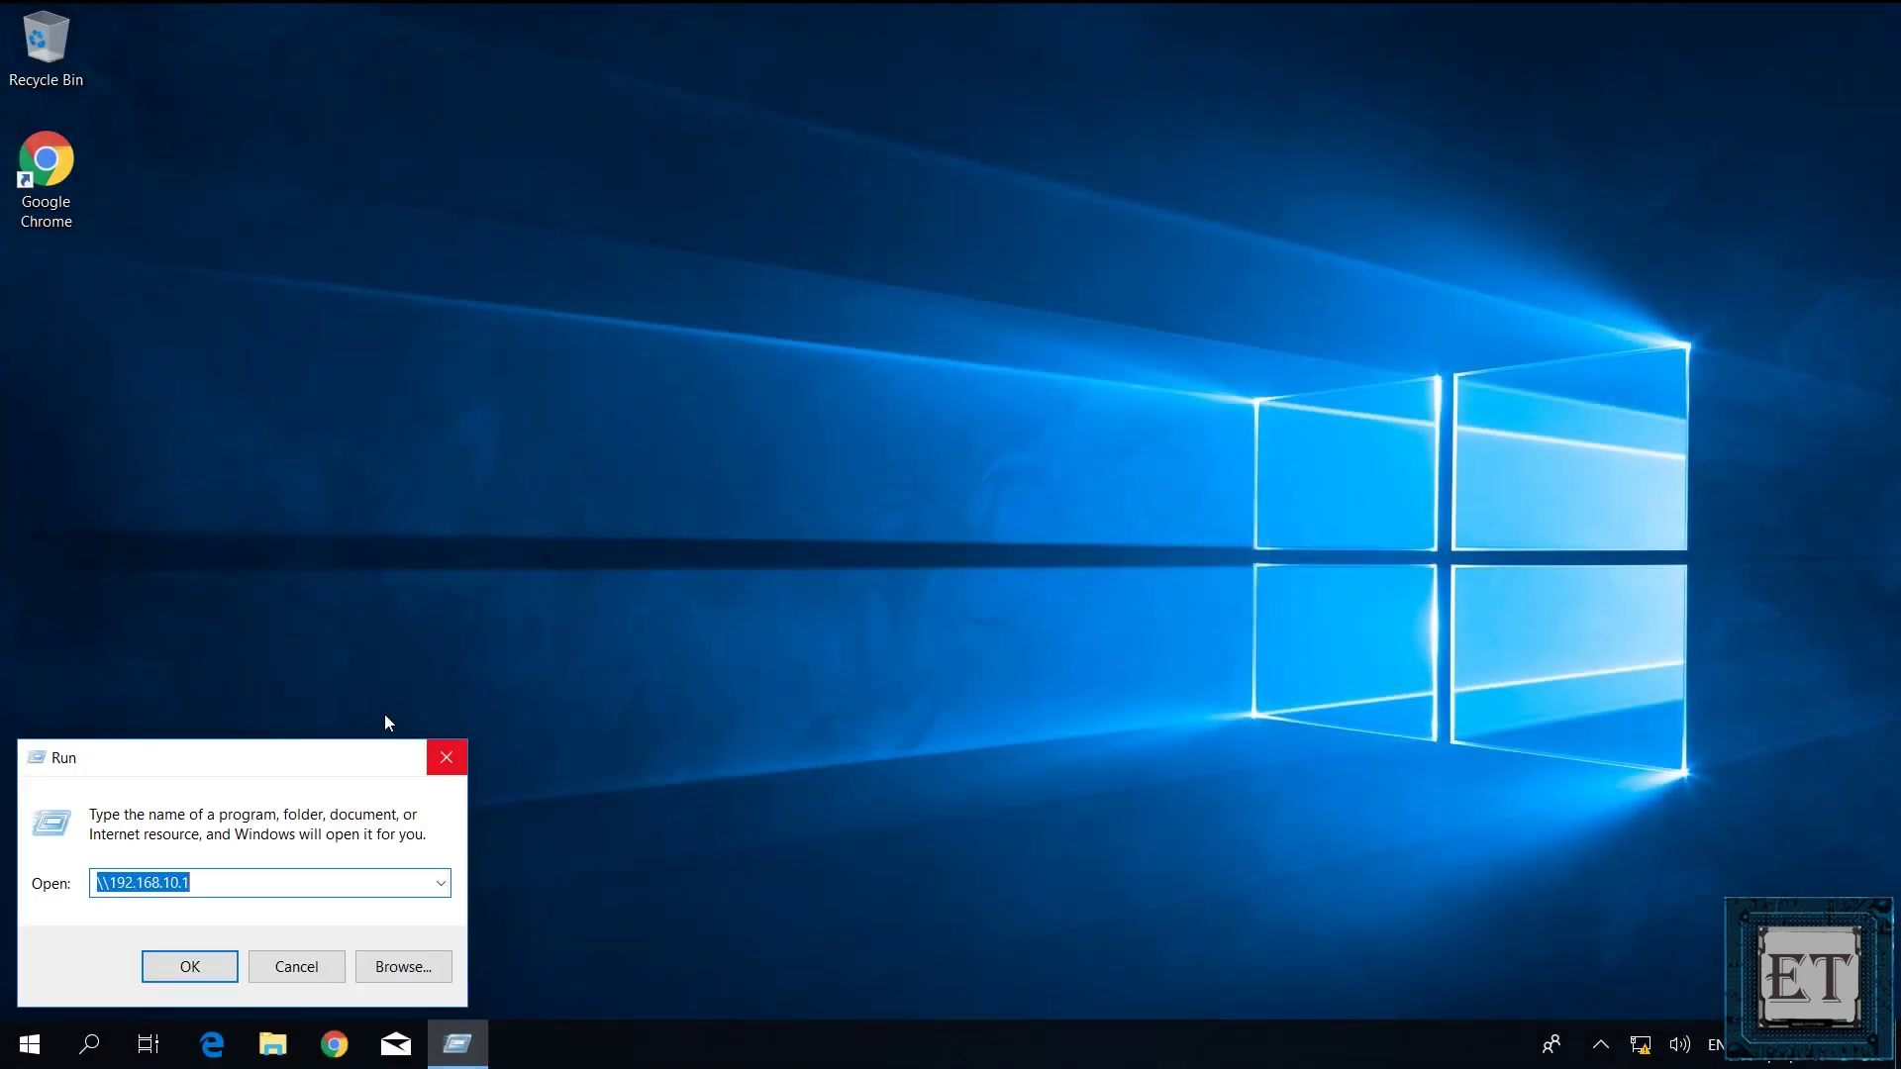
- Dismiss the Run box and open Control Panel from Start search
{"action": "left_click", "coordinate": [446, 757]}
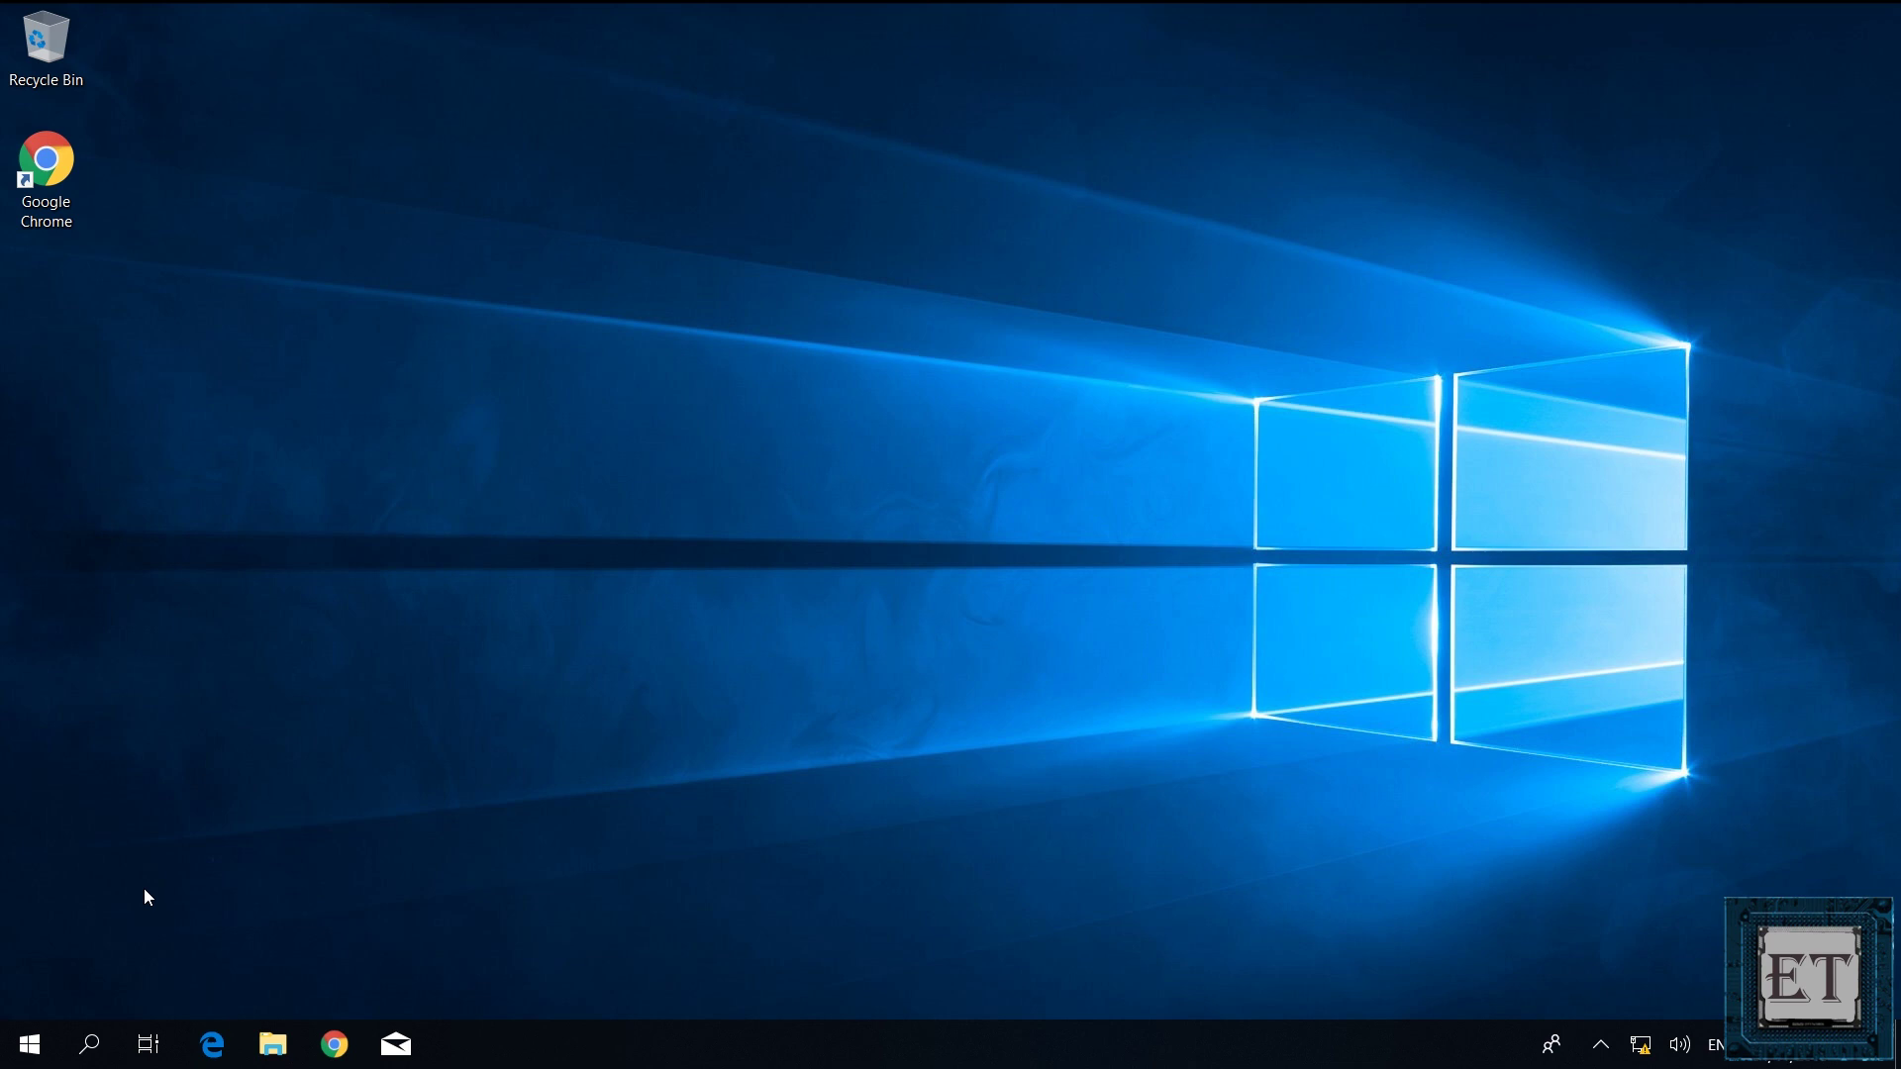
{"action": "key", "text": "super"}
{"action": "key", "text": "super"}
{"action": "type", "text": "control pan"}
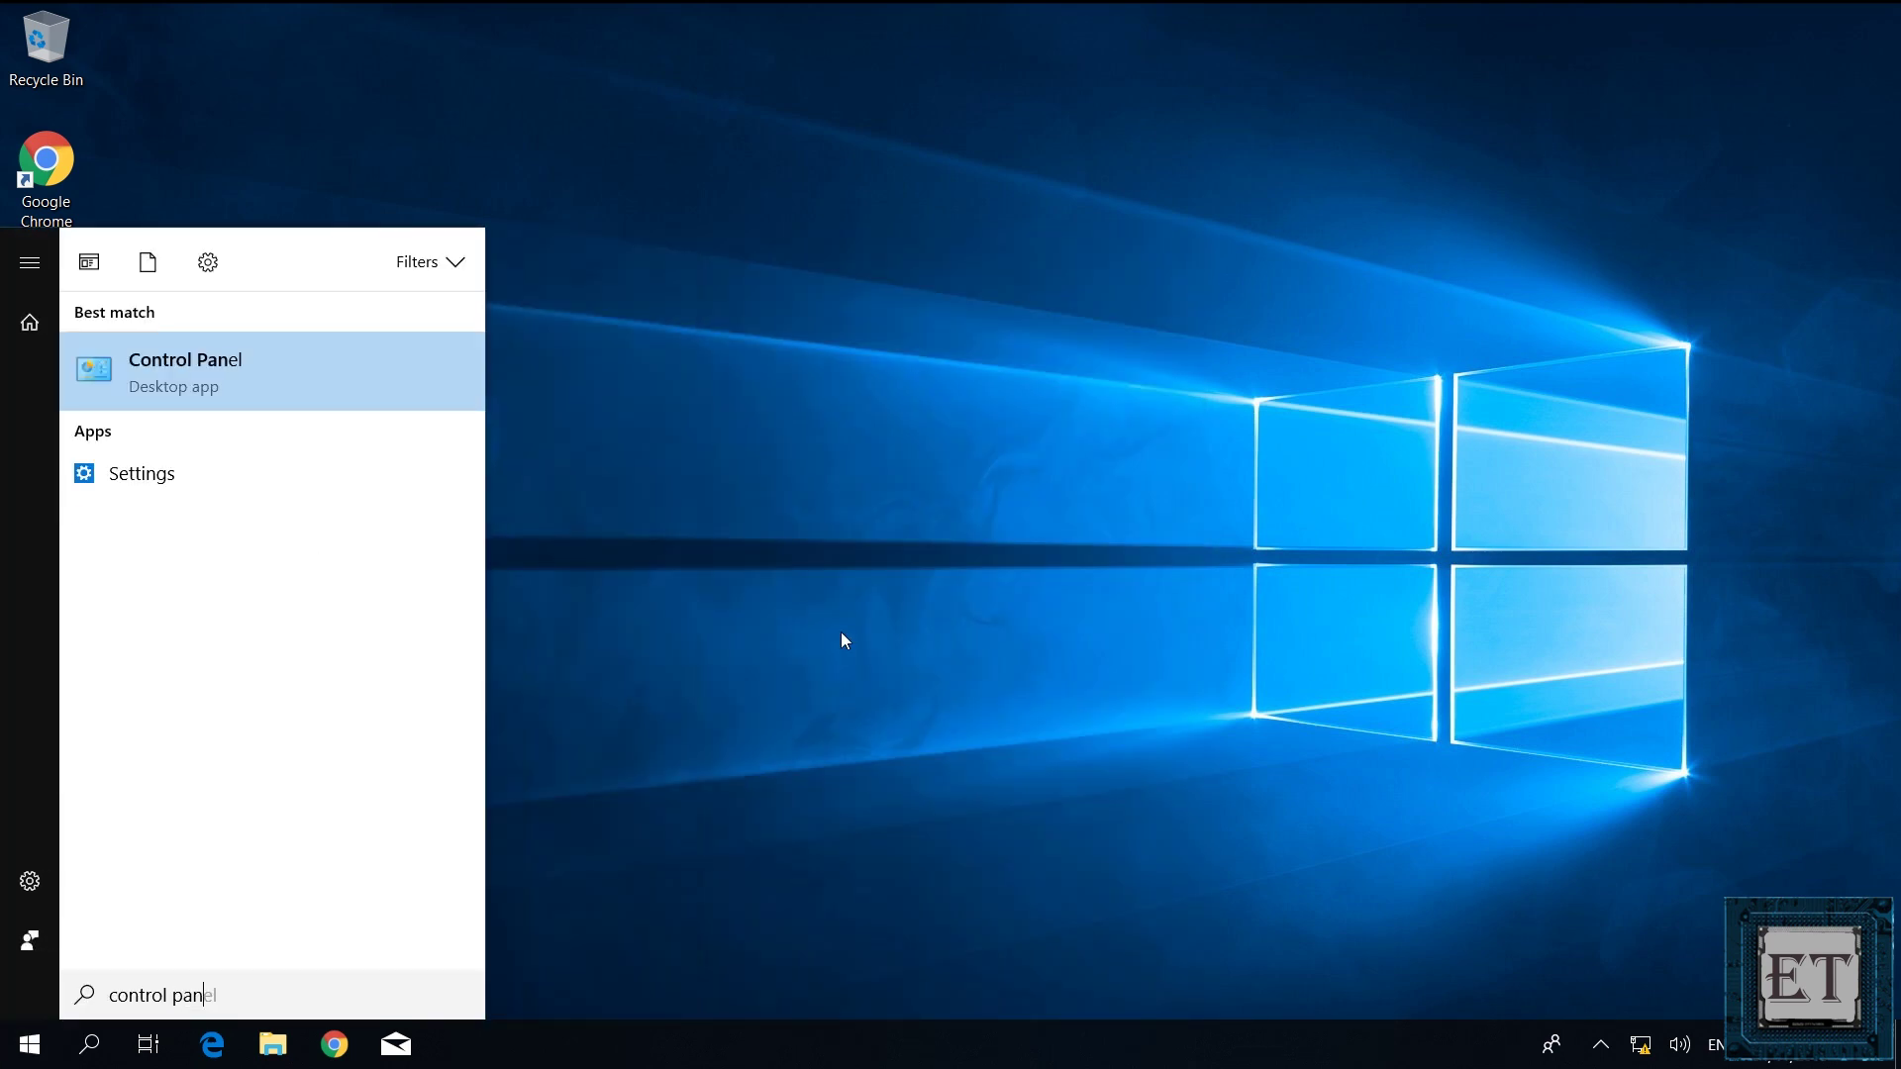
{"action": "left_click", "coordinate": [186, 369]}
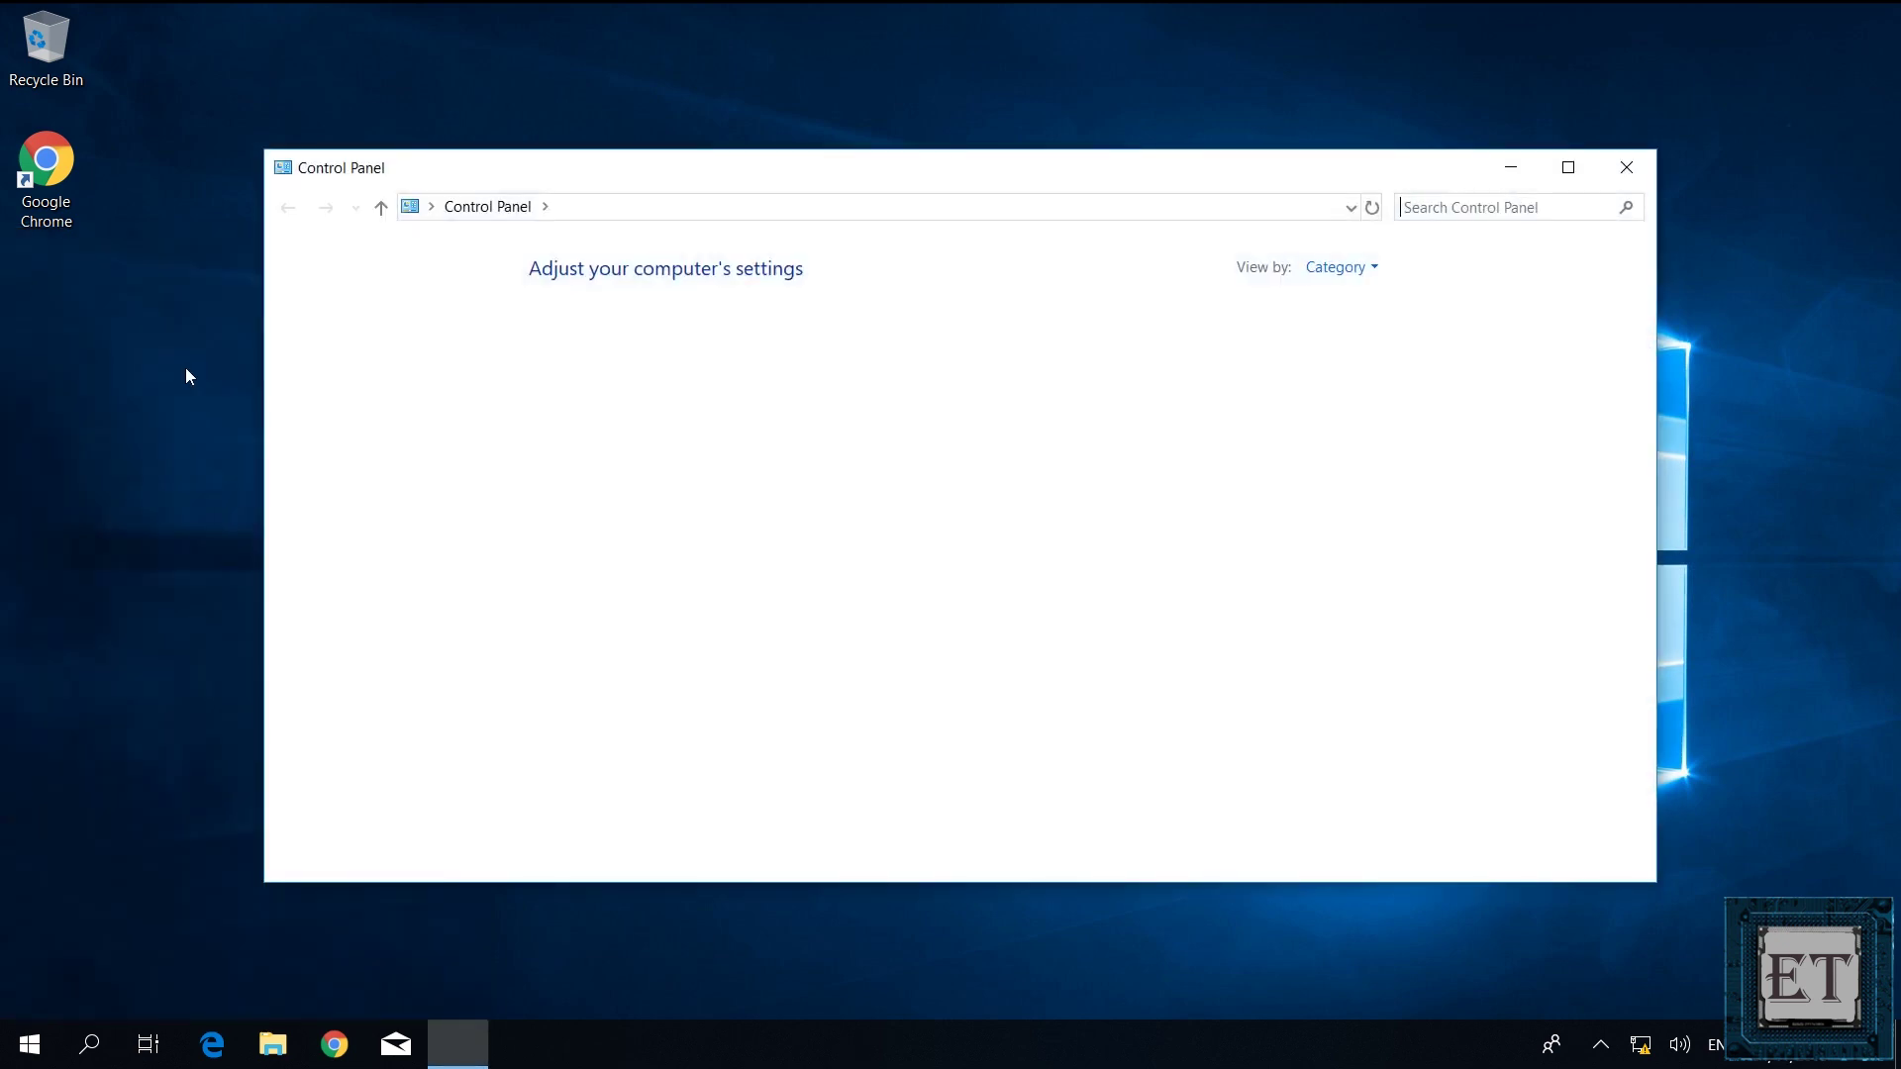
- View Control Panel as Large icons, maximize it, and open Programs and Features
{"action": "left_click", "coordinate": [1376, 269]}
{"action": "left_click", "coordinate": [1358, 331]}
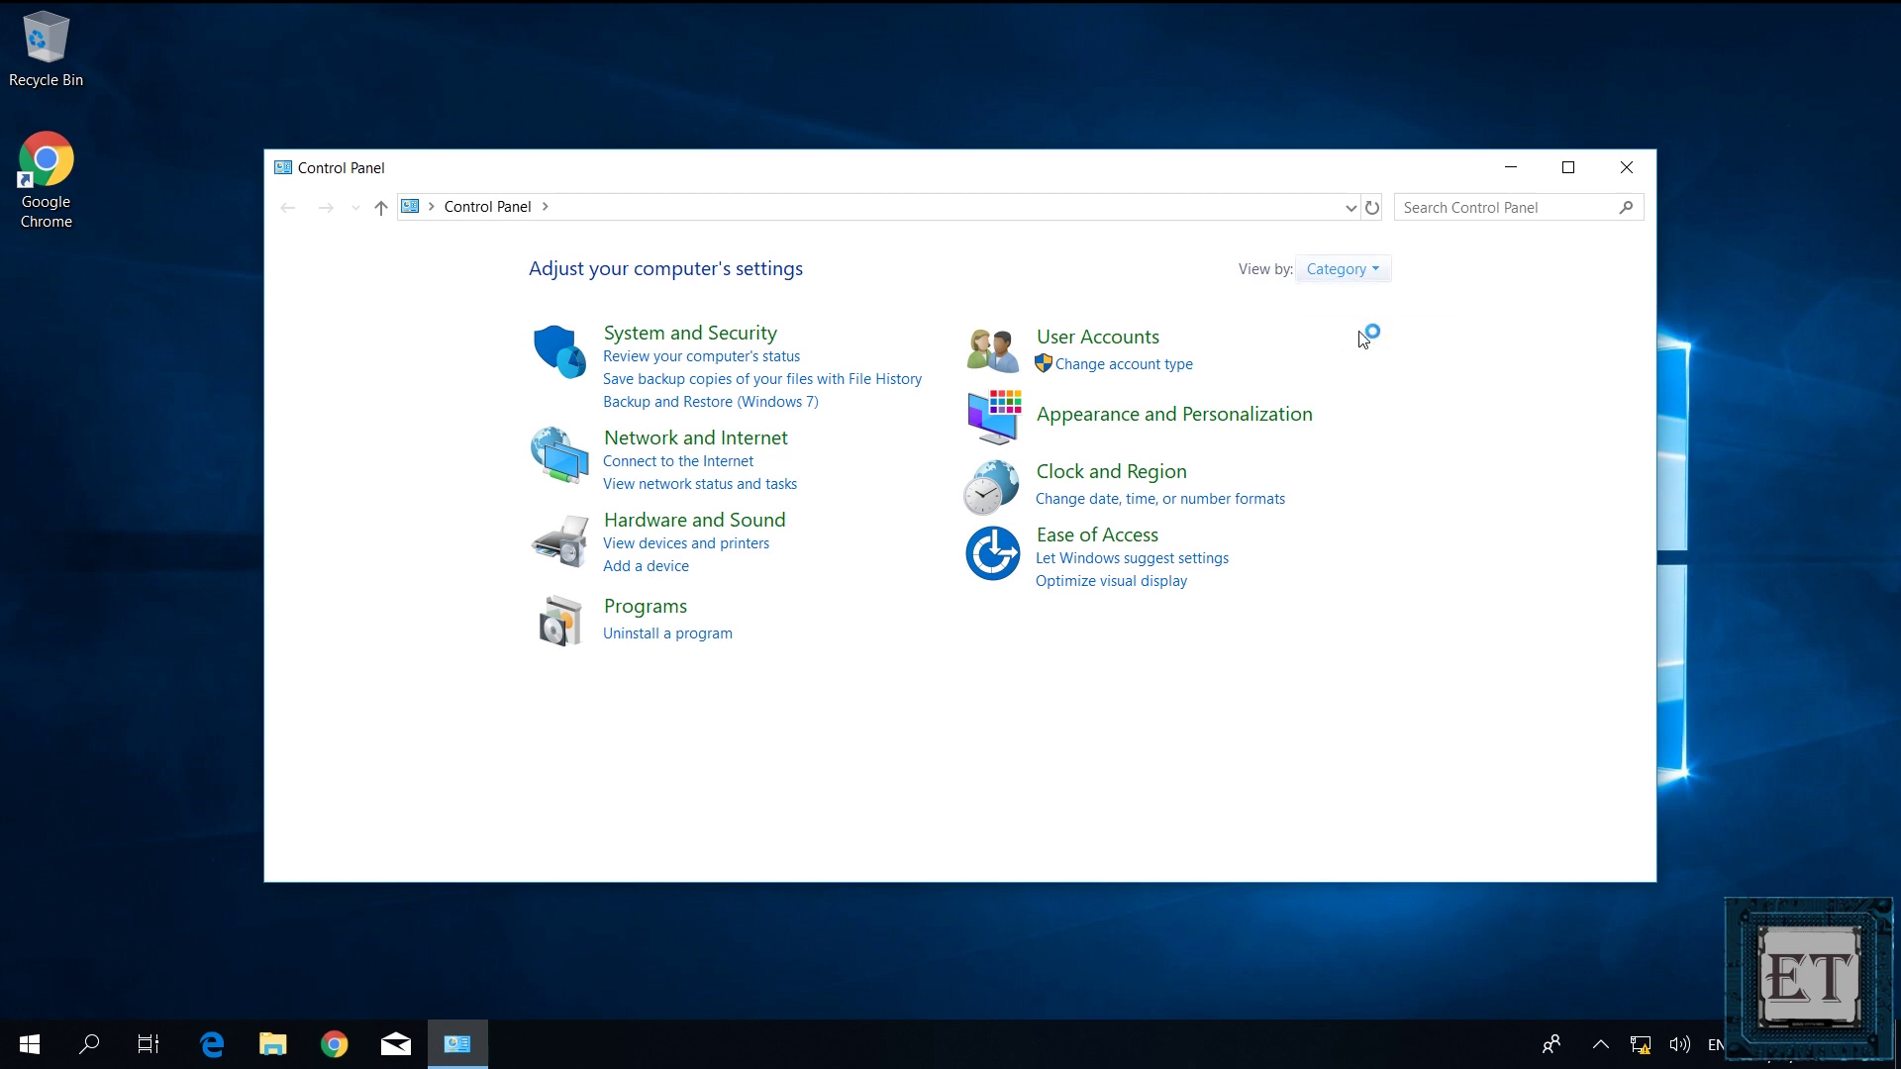
{"action": "left_click", "coordinate": [1568, 169]}
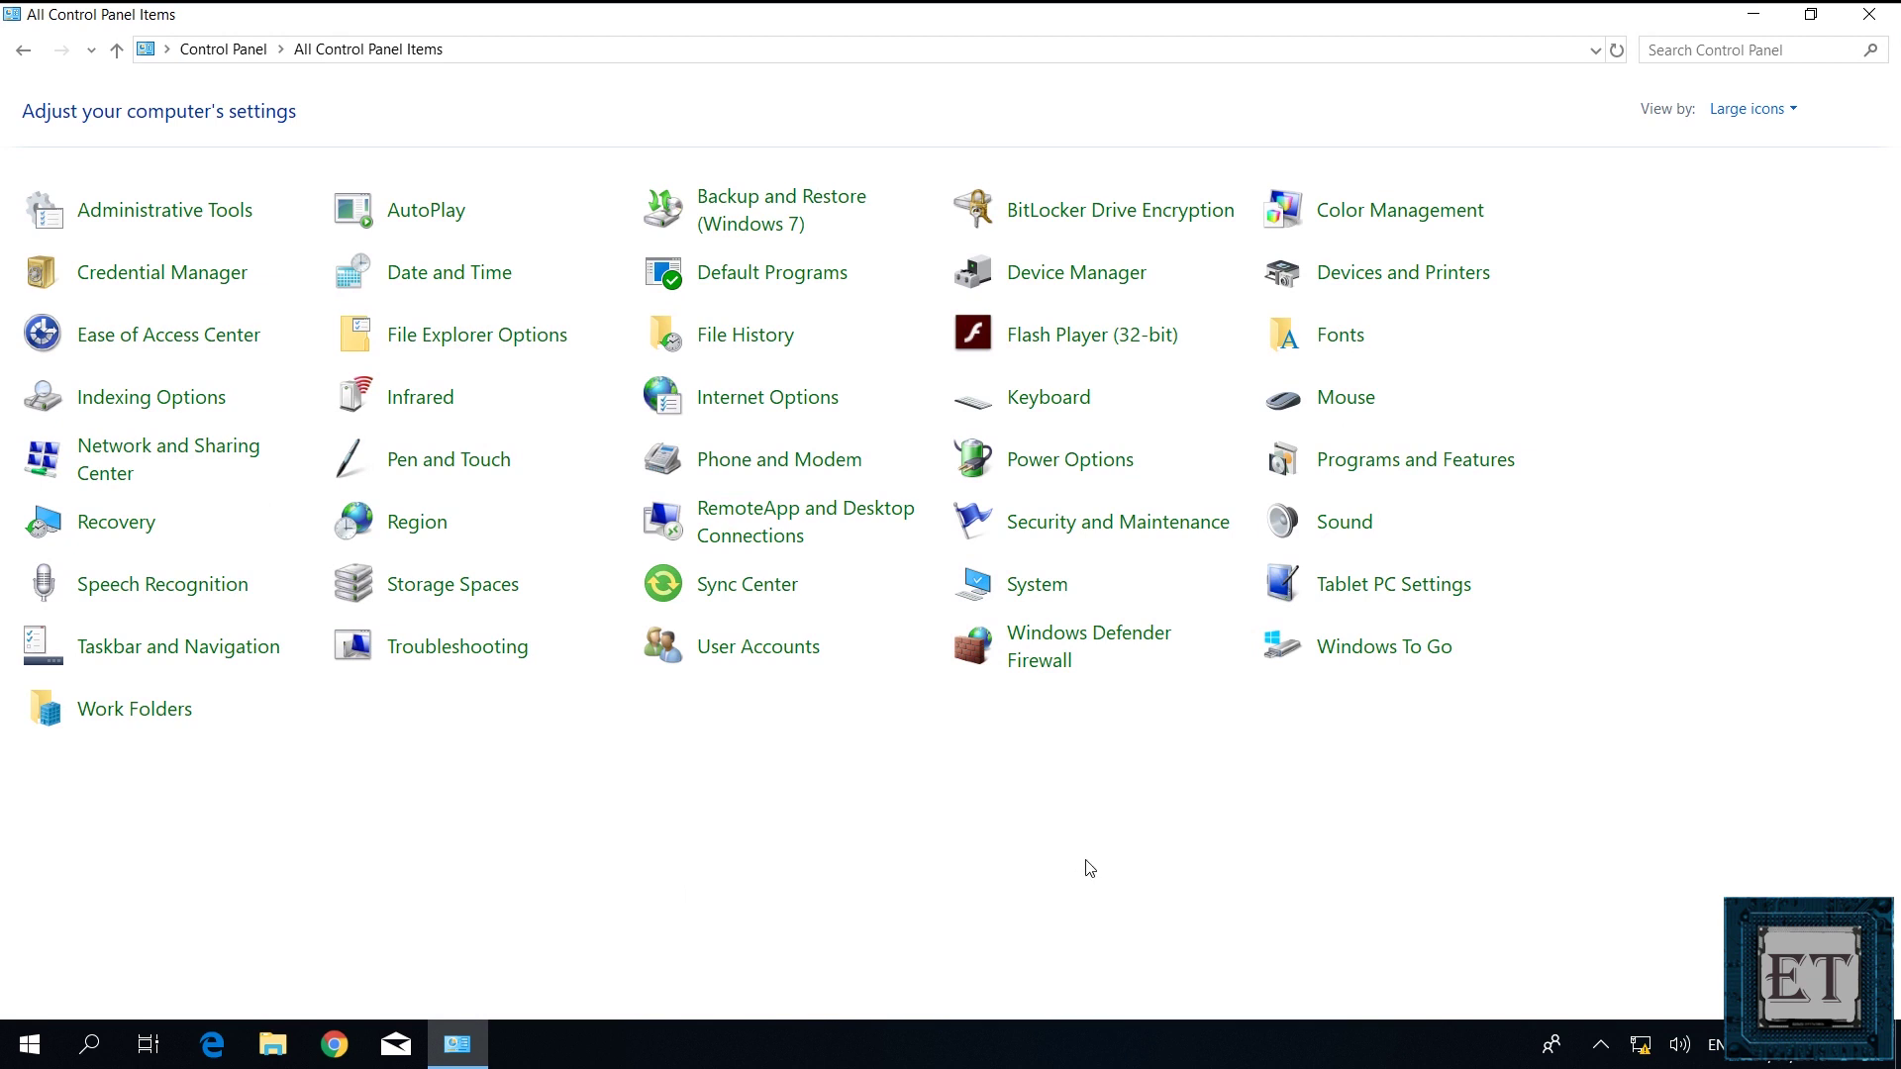
{"action": "left_click", "coordinate": [1433, 466]}
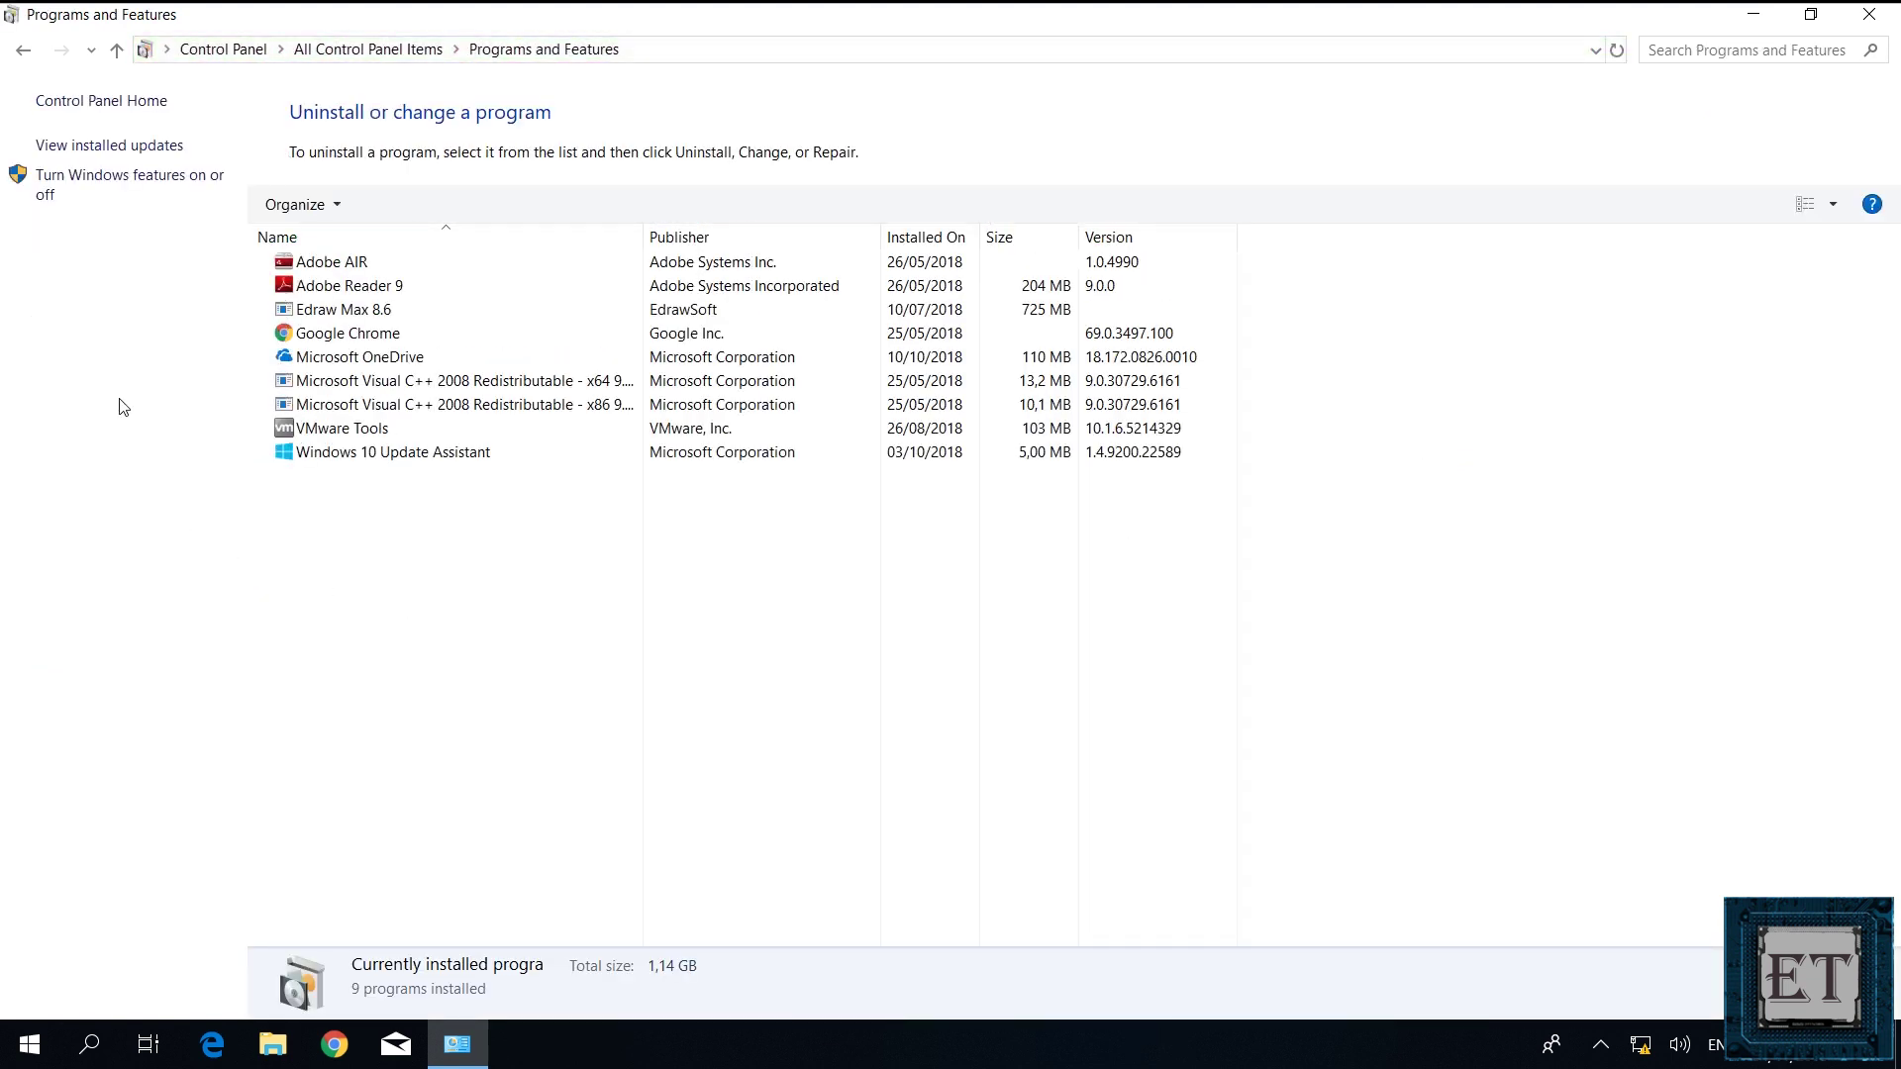
- Open 'Turn Windows features on or off' from Programs and Features
{"action": "left_click", "coordinate": [94, 185]}
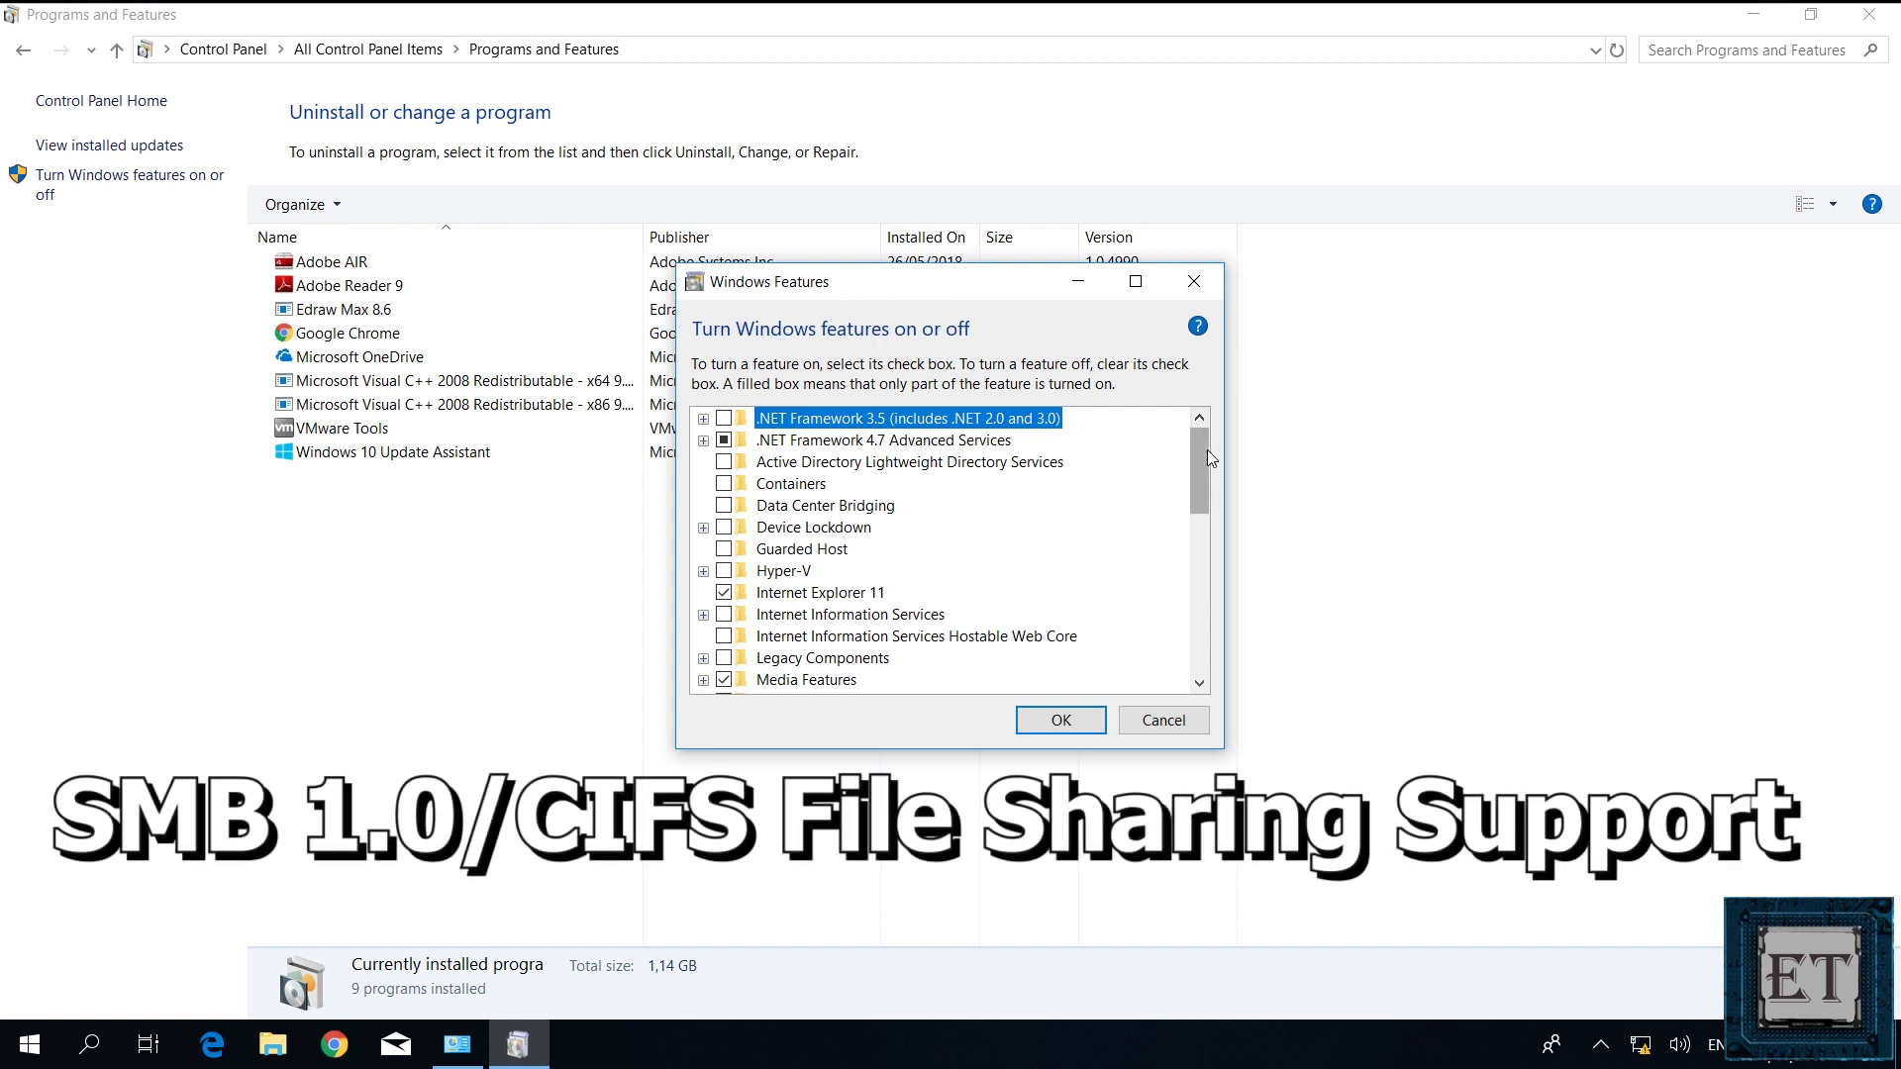
- Enable SMB 1.0/CIFS File Sharing Support, including its Client and Server parts, and apply it
{"action": "left_click_drag", "start_coordinate": [1202, 453], "coordinate": [1191, 562]}
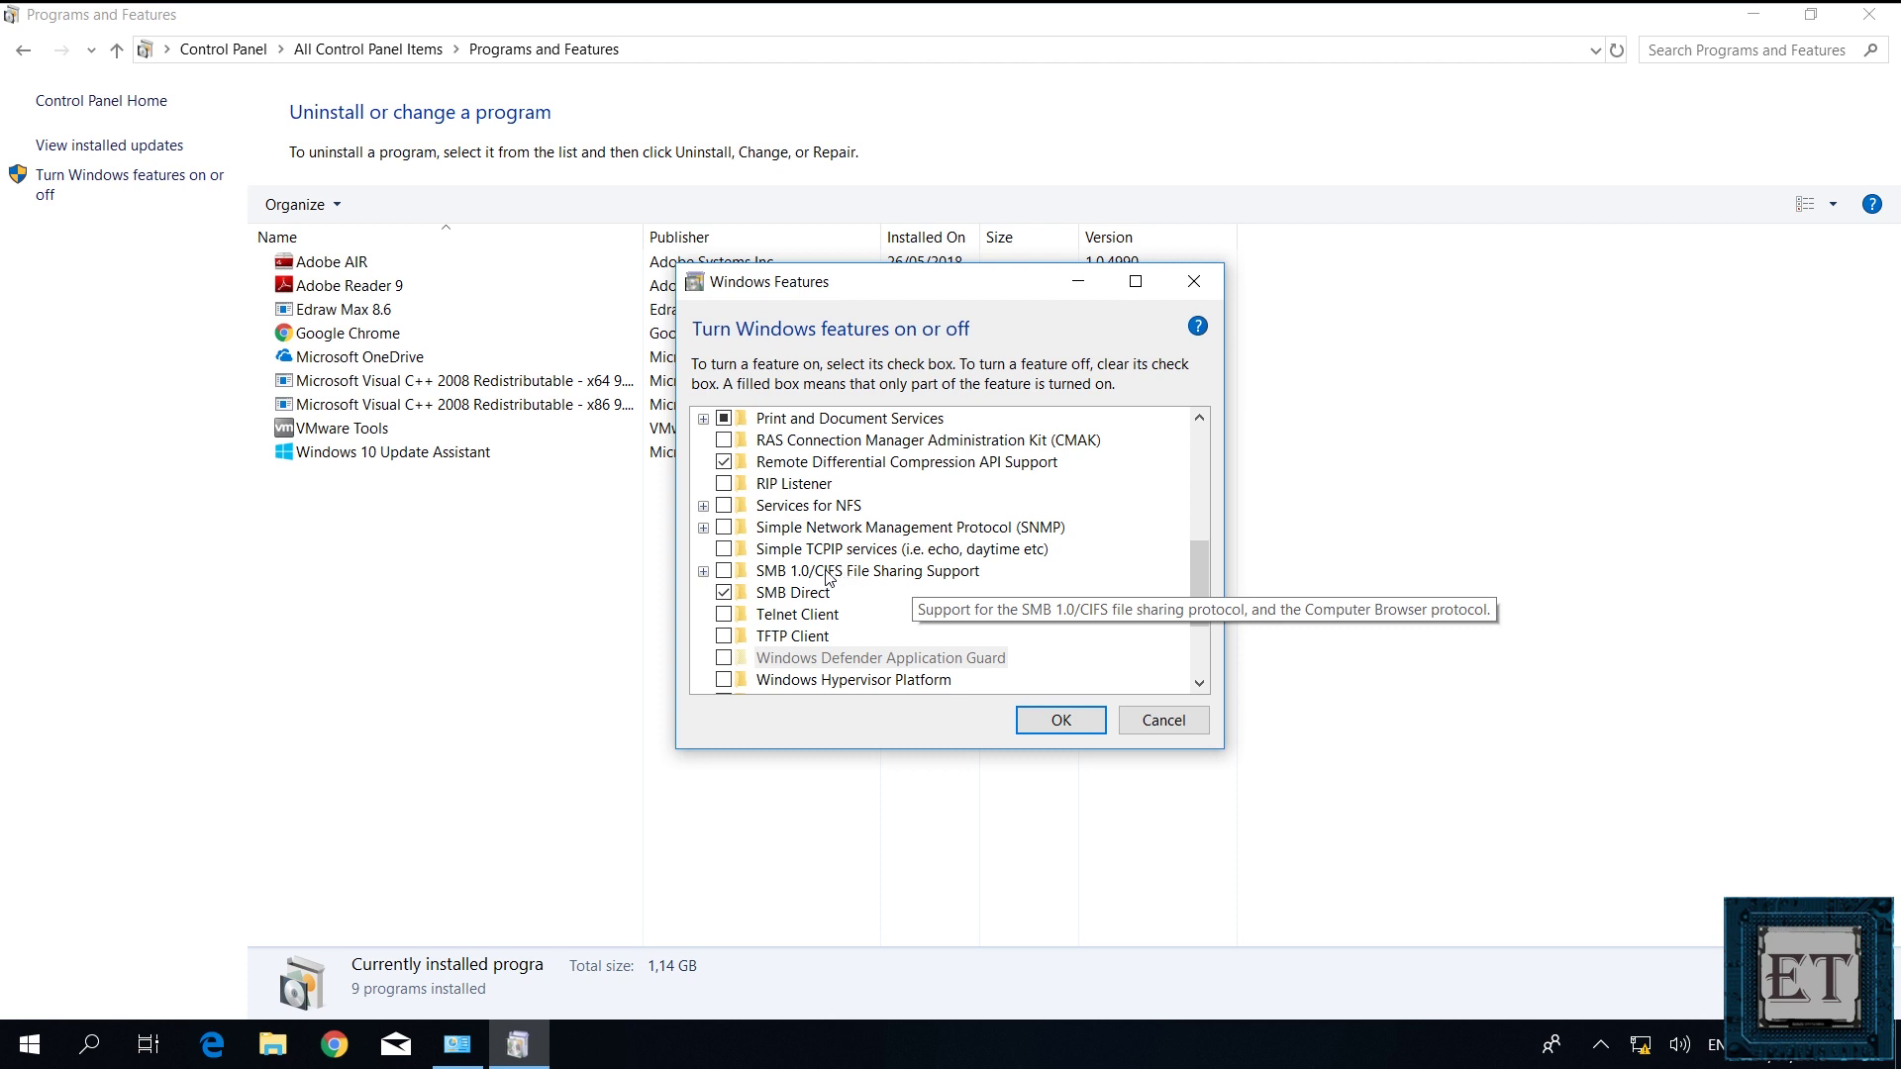
{"action": "left_click", "coordinate": [724, 573]}
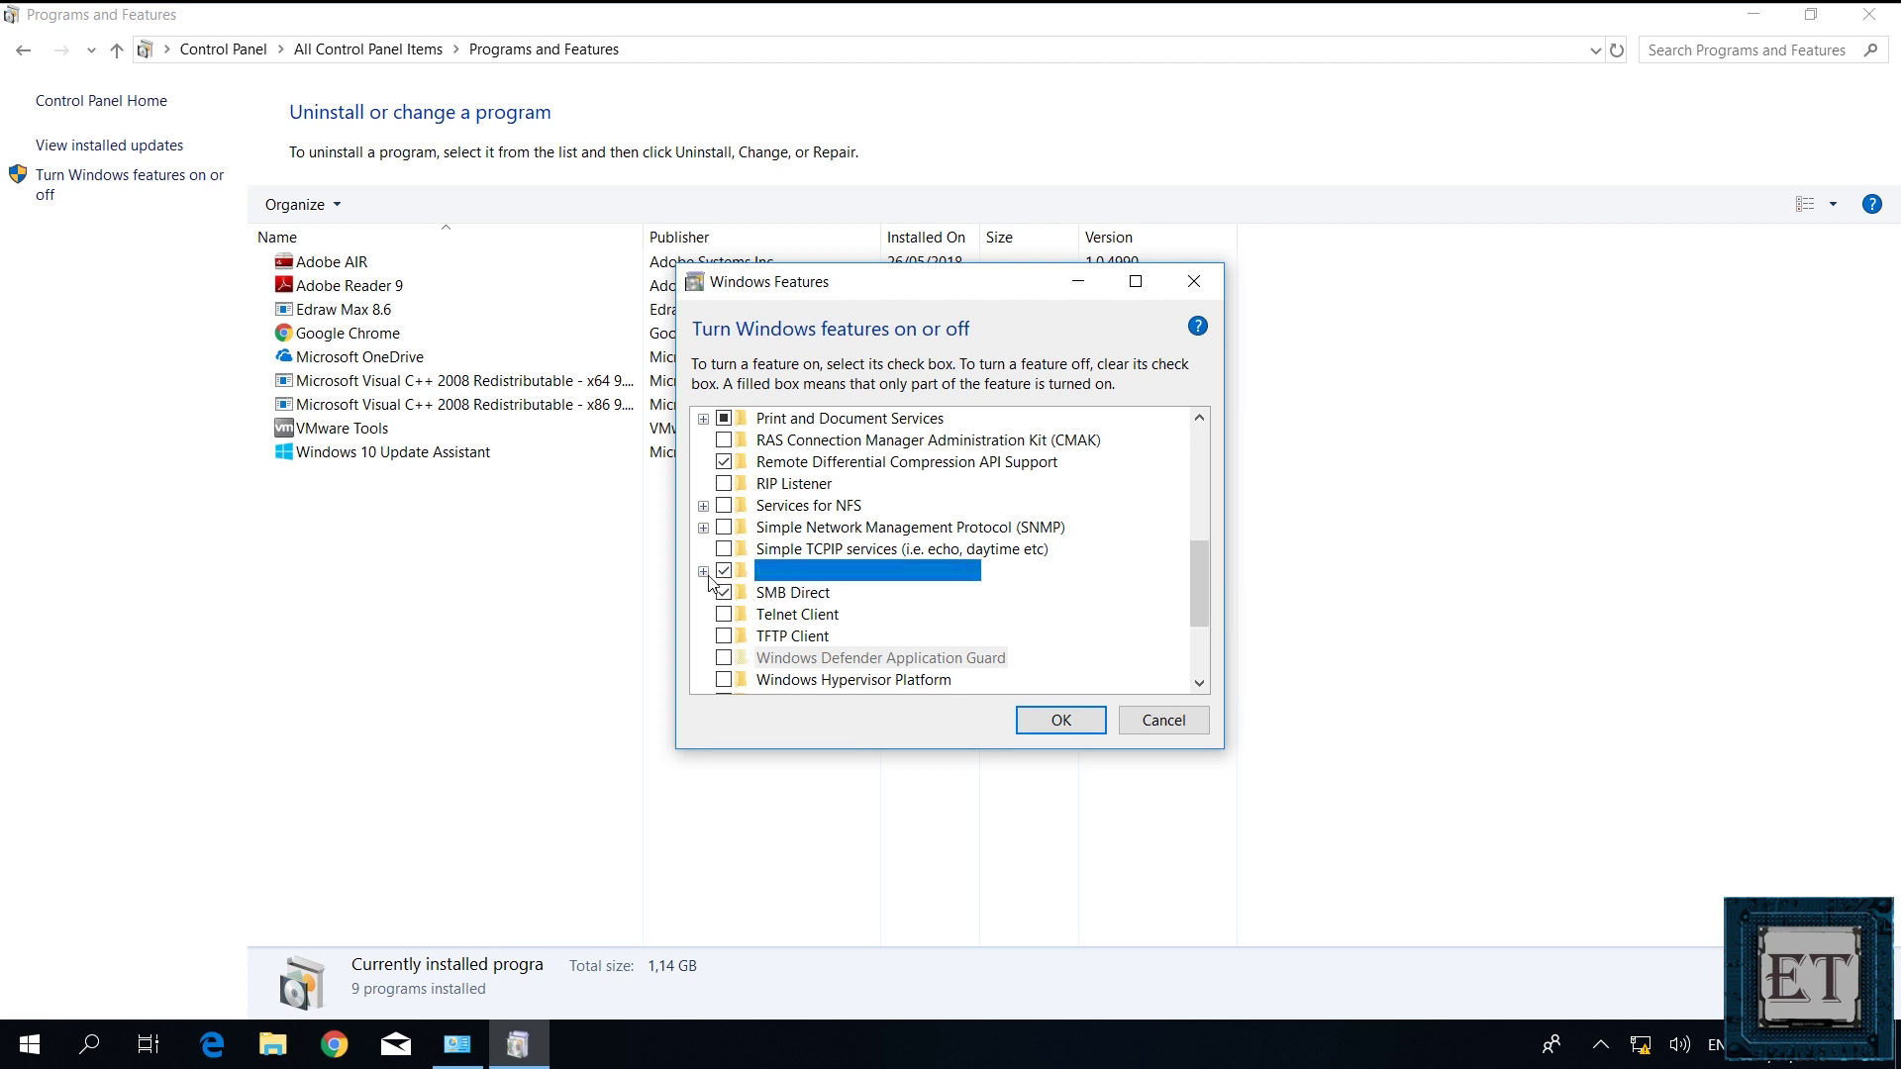
{"action": "left_click", "coordinate": [703, 575]}
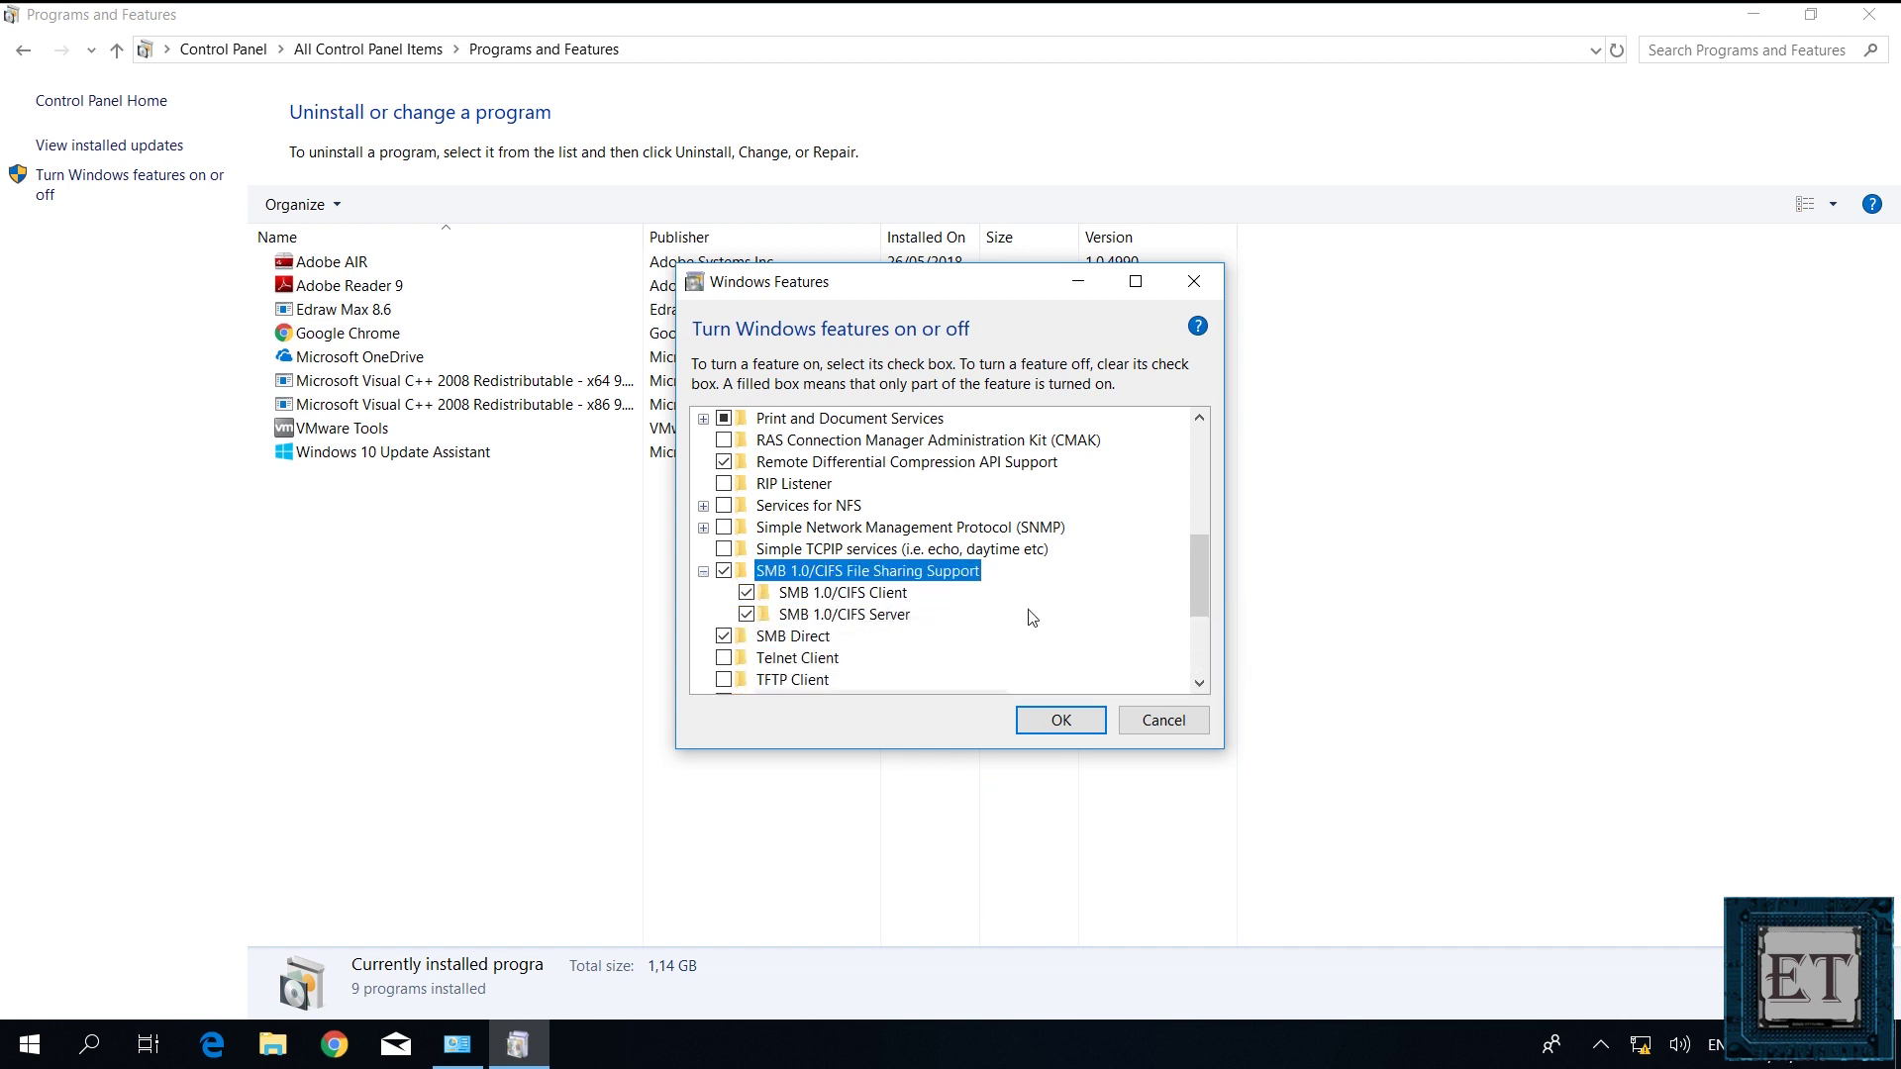
{"action": "left_click", "coordinate": [1056, 725]}
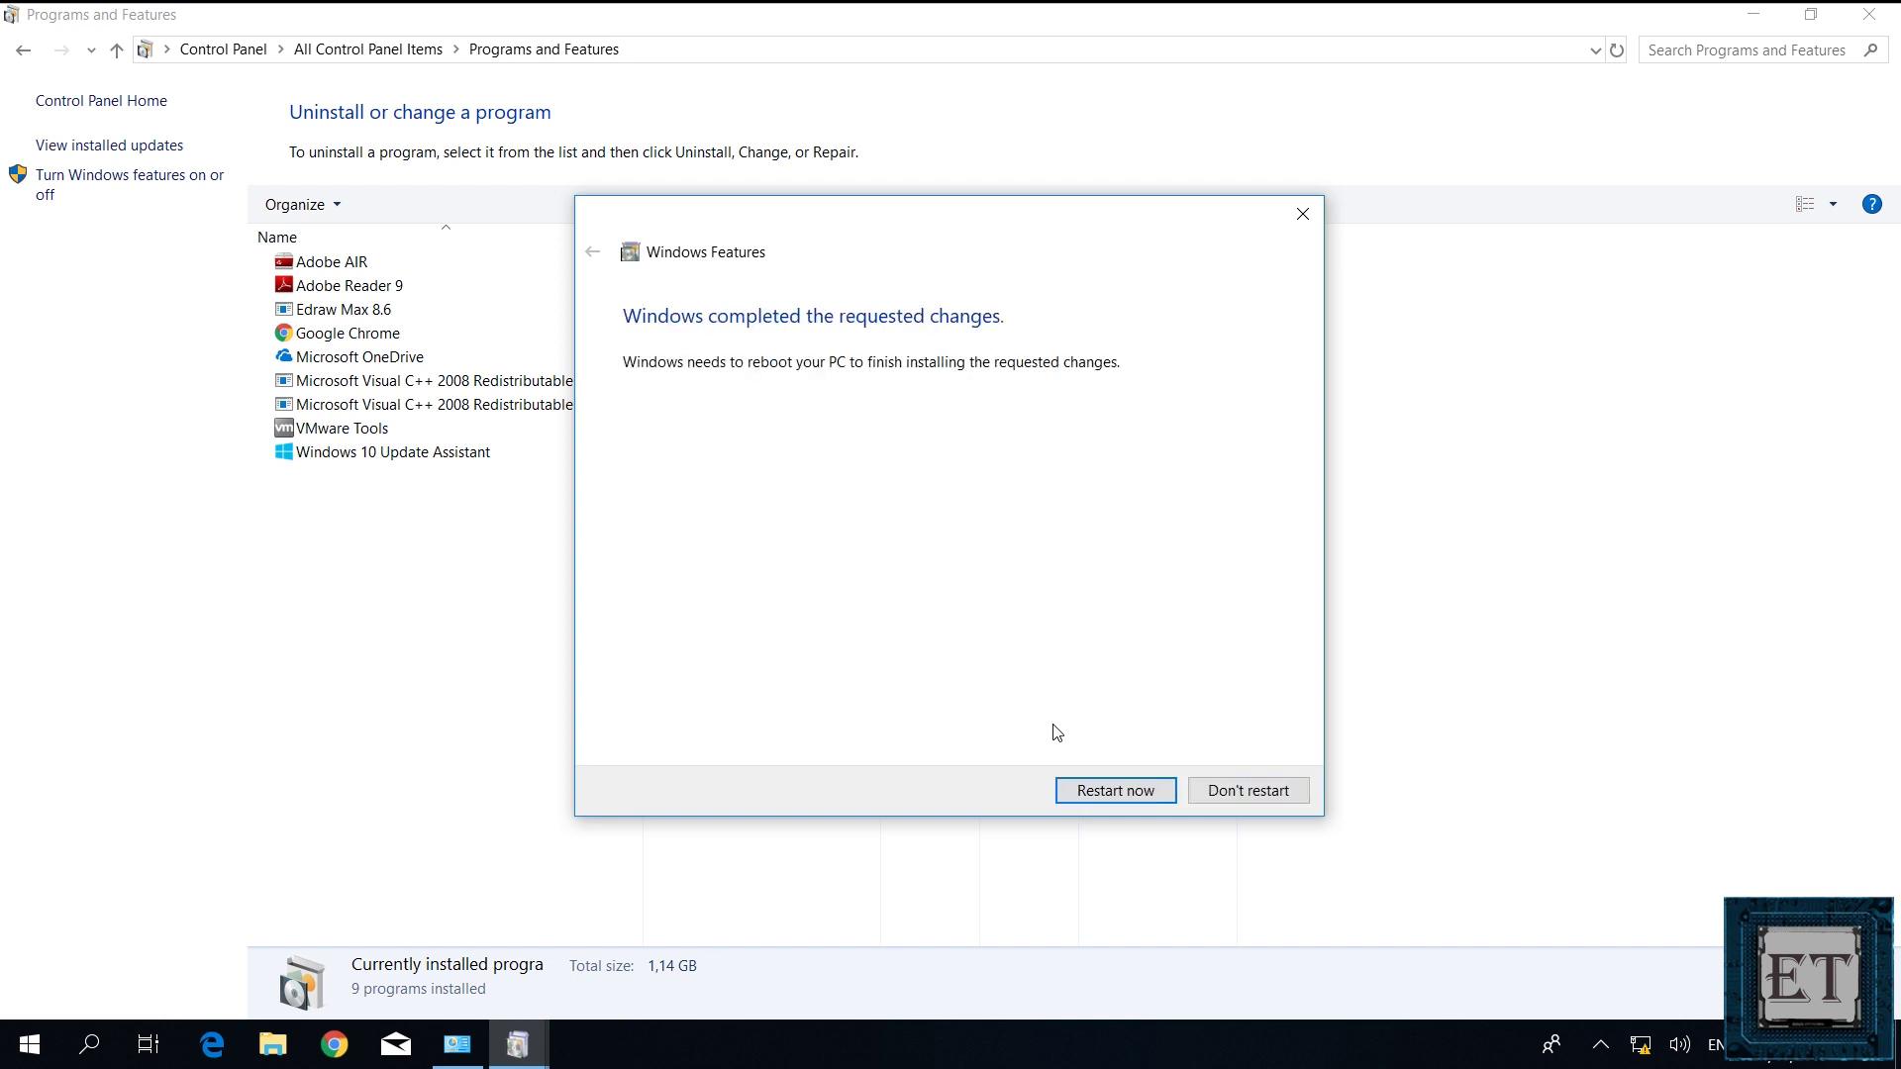
- Restart the PC now to finish installing the SMB 1.0 feature
{"action": "left_click", "coordinate": [1117, 792]}
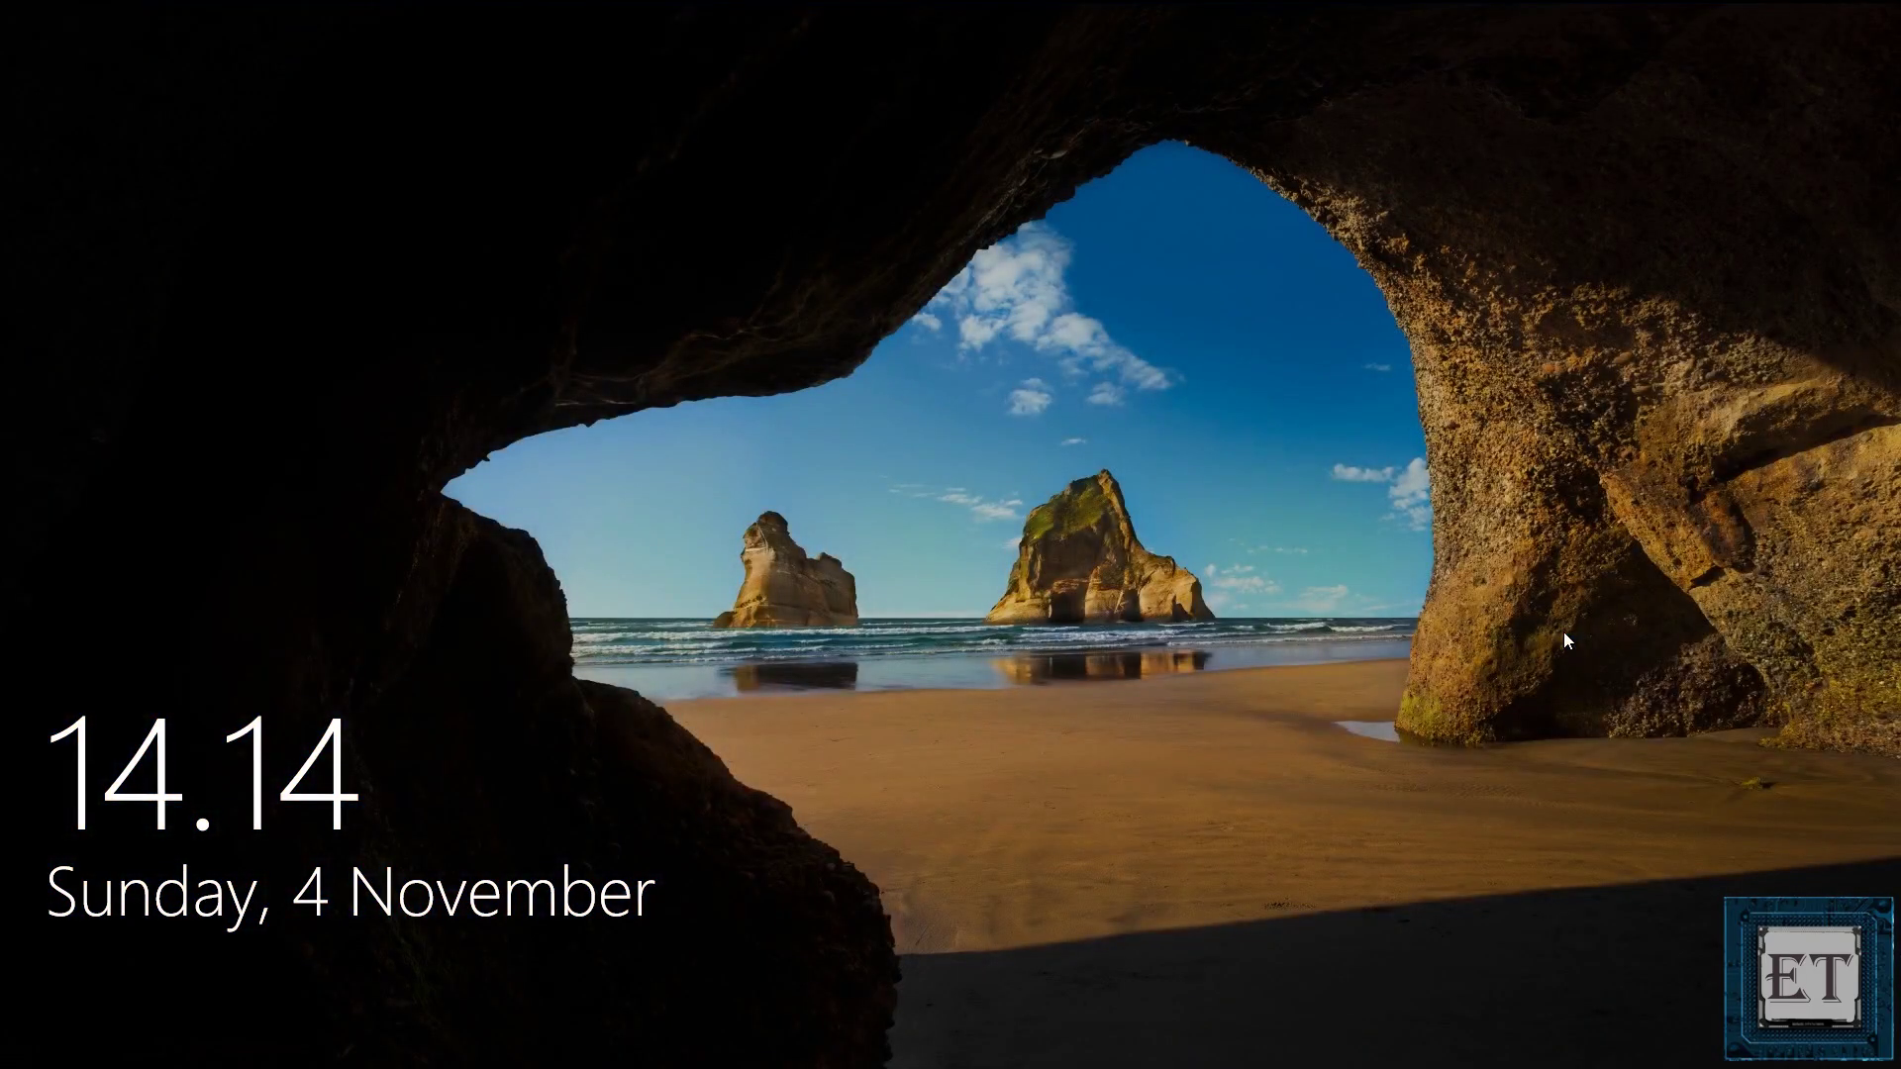
- Sign back in to the account with its password after the restart
{"action": "left_click", "coordinate": [1564, 634]}
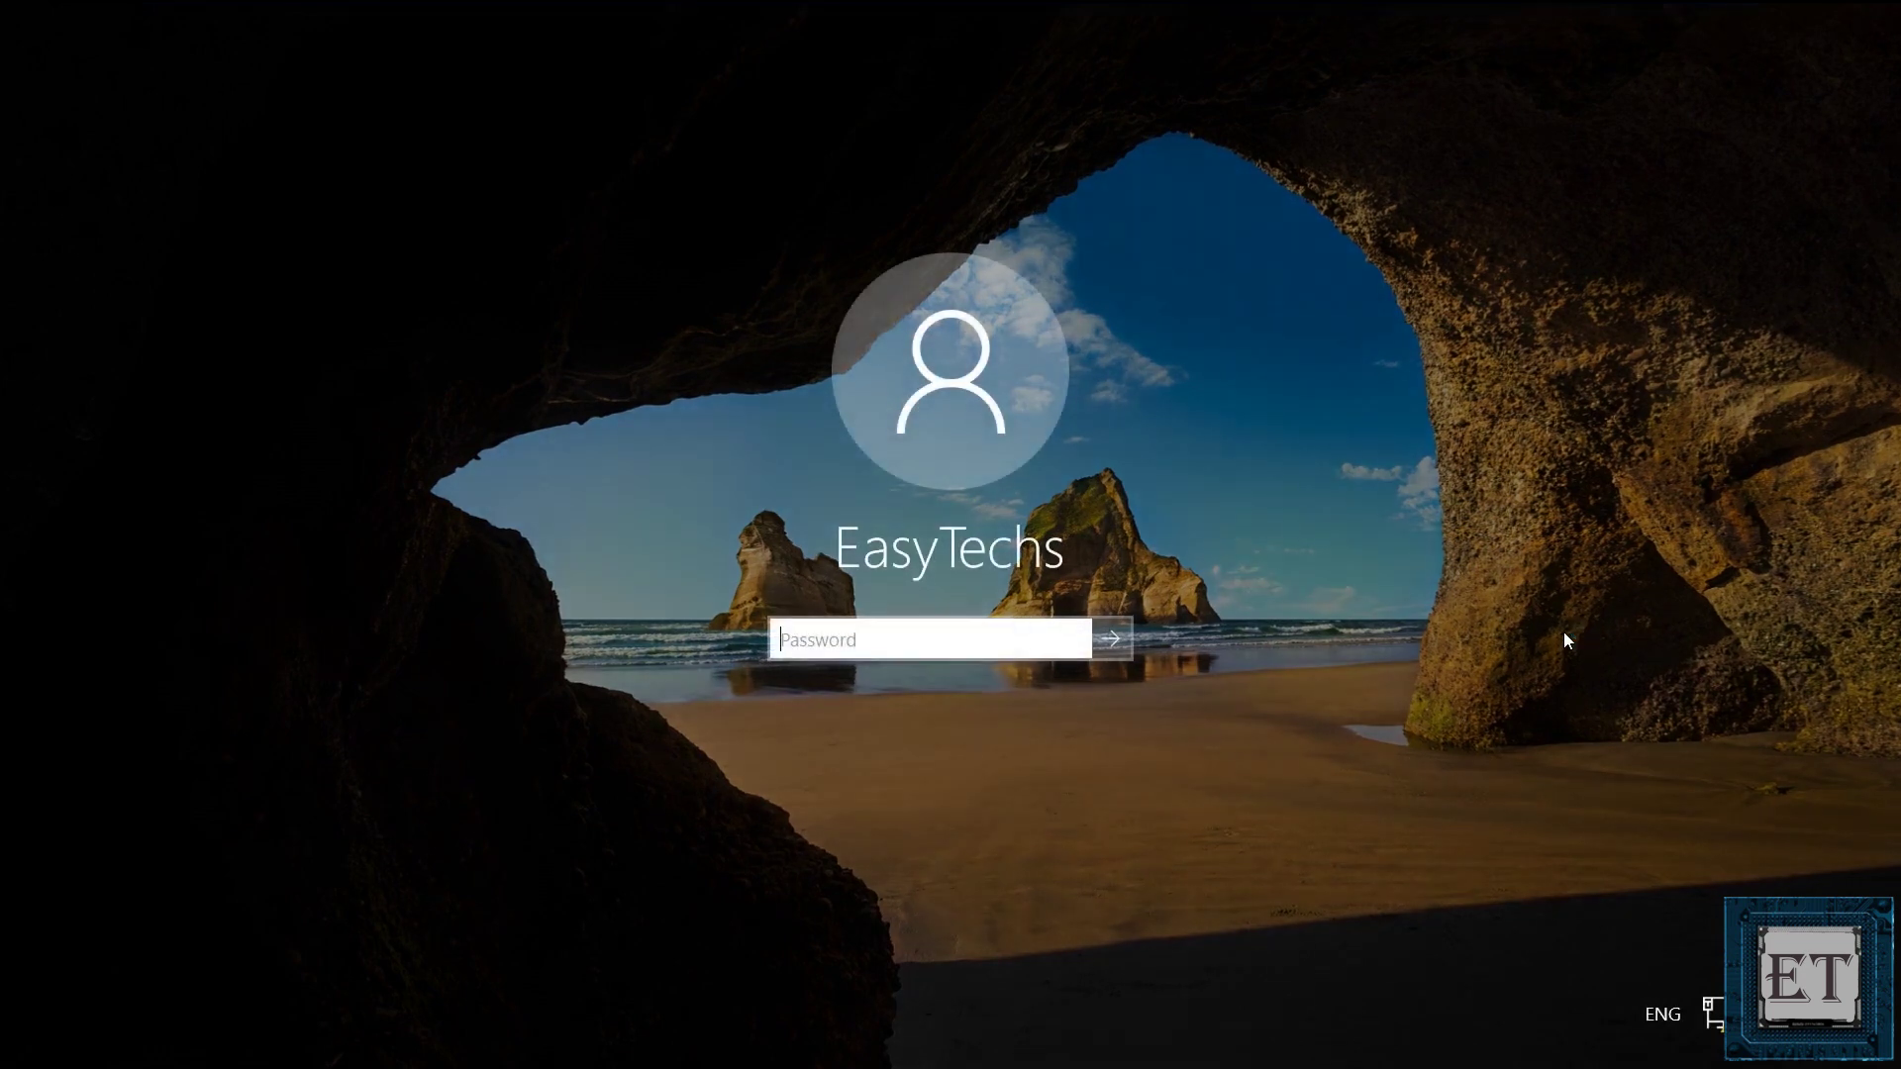
{"action": "type", "text": "****"}
{"action": "key", "text": "Return"}
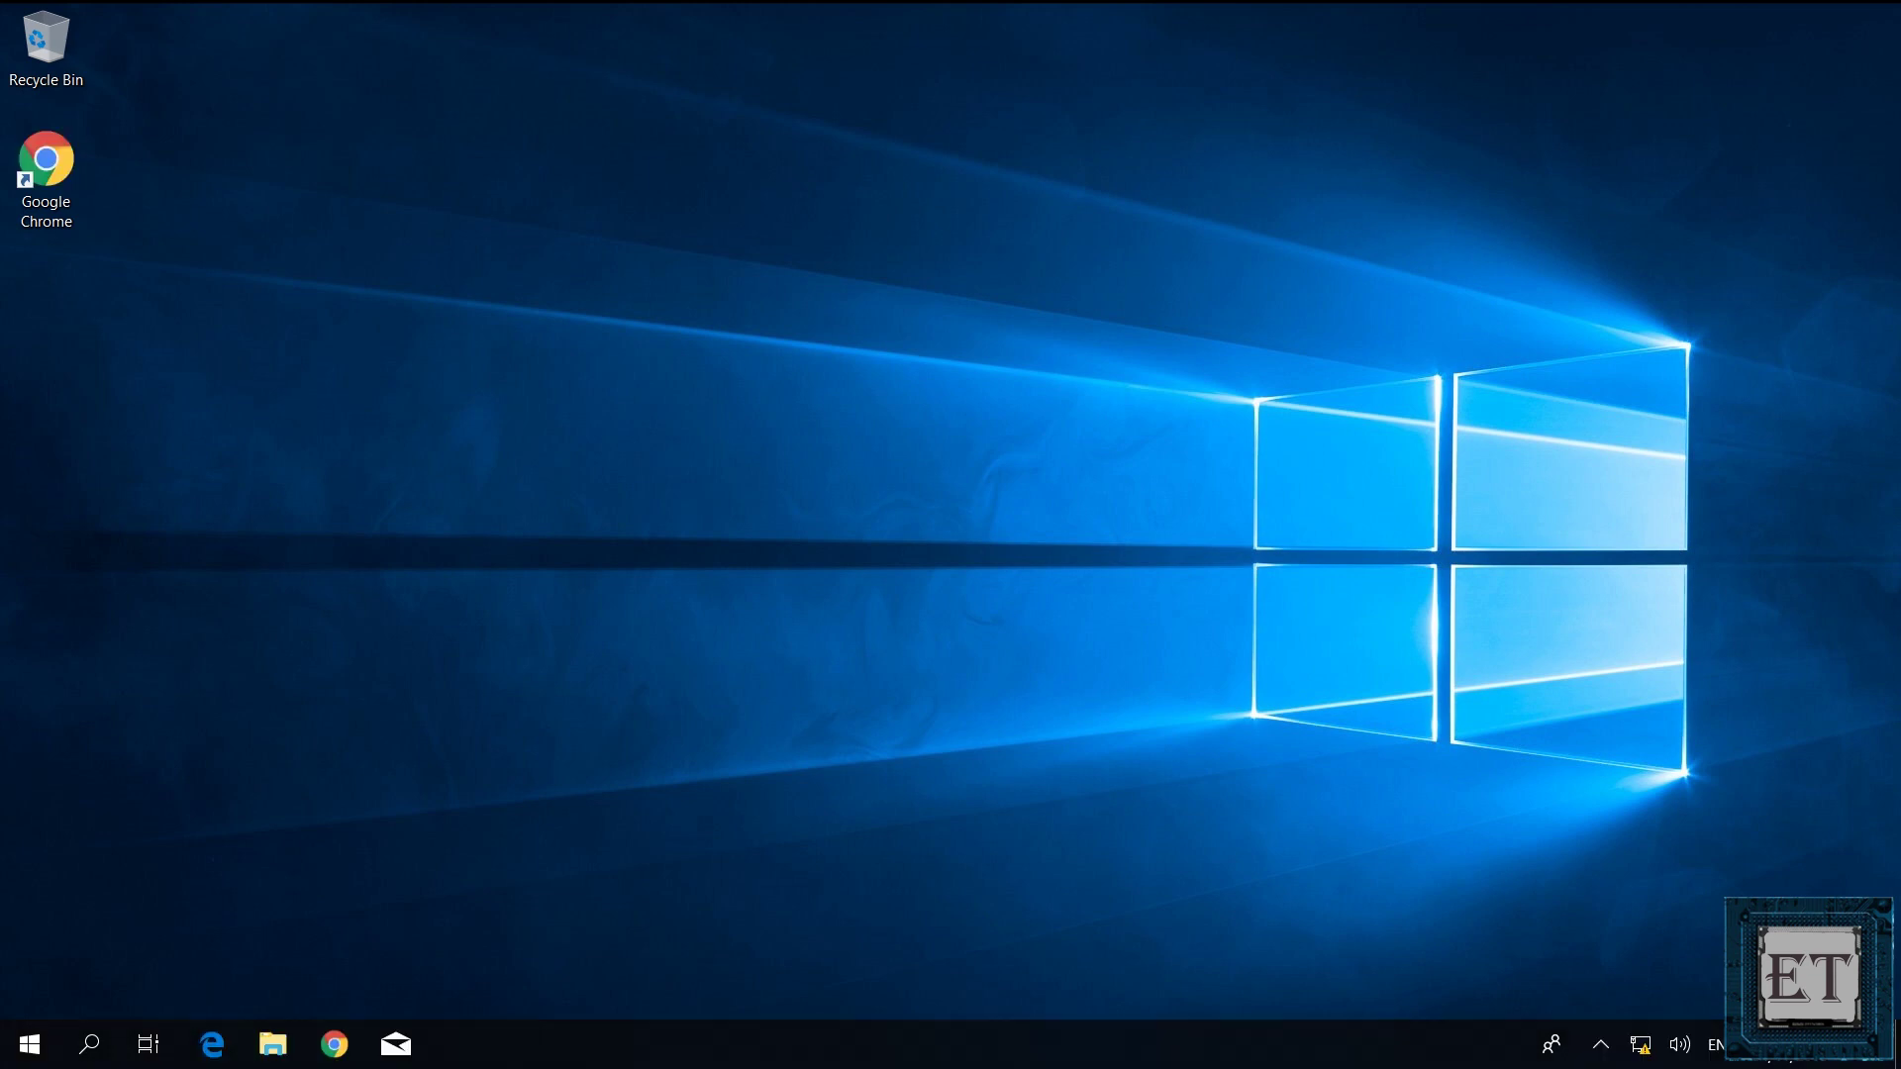
- Open the share \\192.168.10.1 again through the Run box, correcting a typo
{"action": "key", "text": "super"}
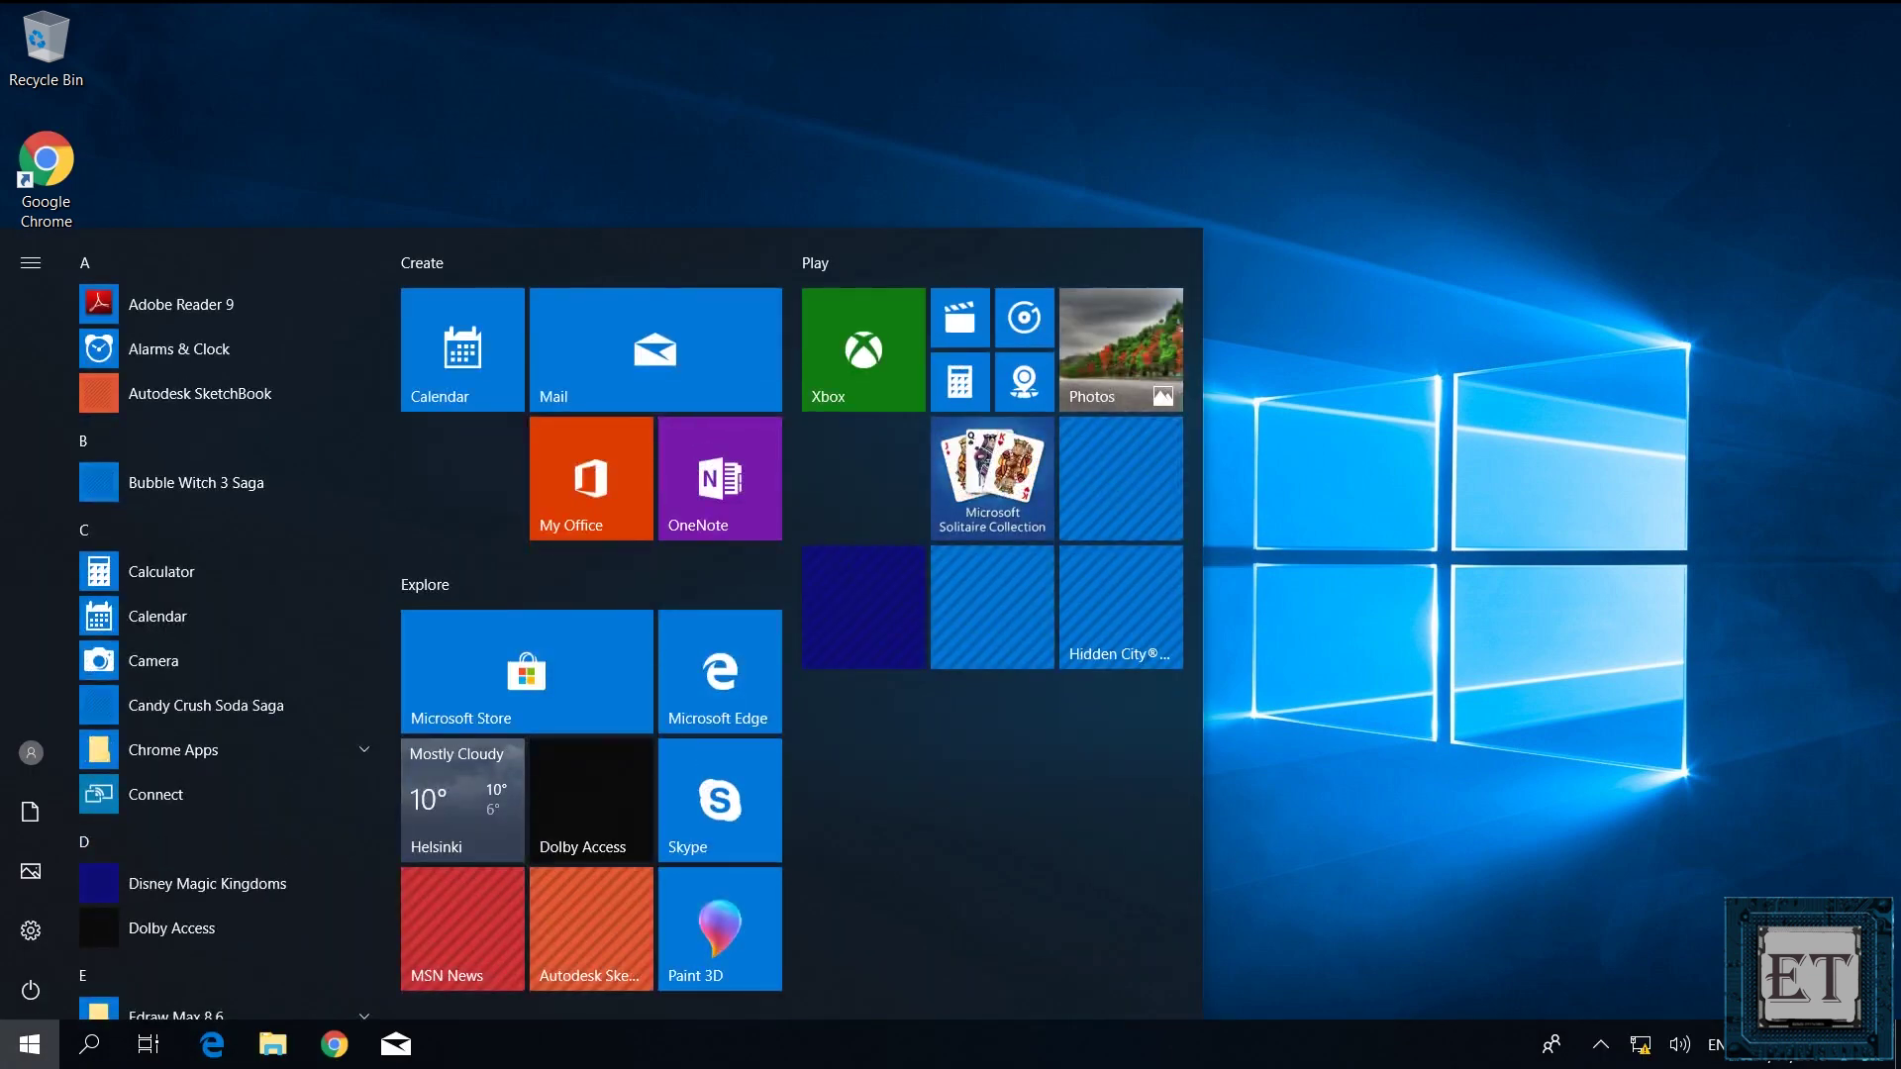
{"action": "type", "text": "run"}
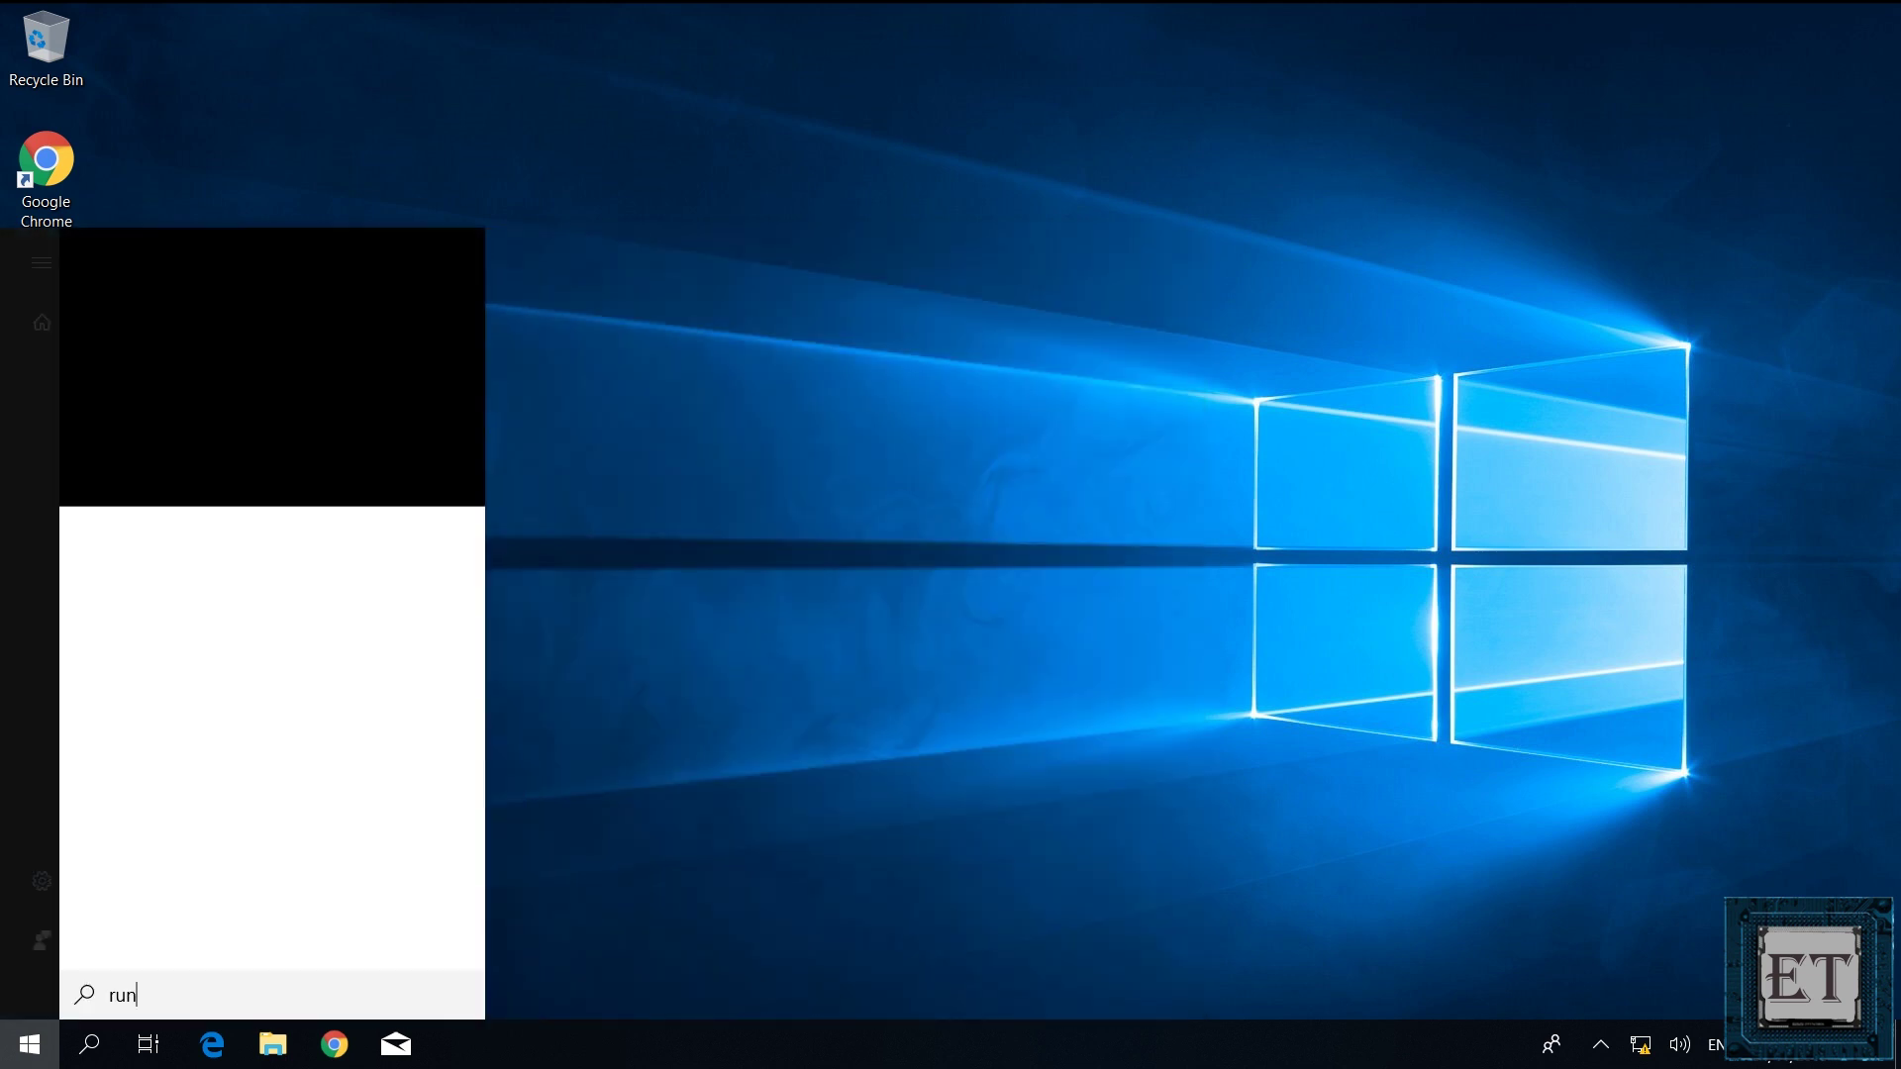
{"action": "left_click", "coordinate": [61, 390]}
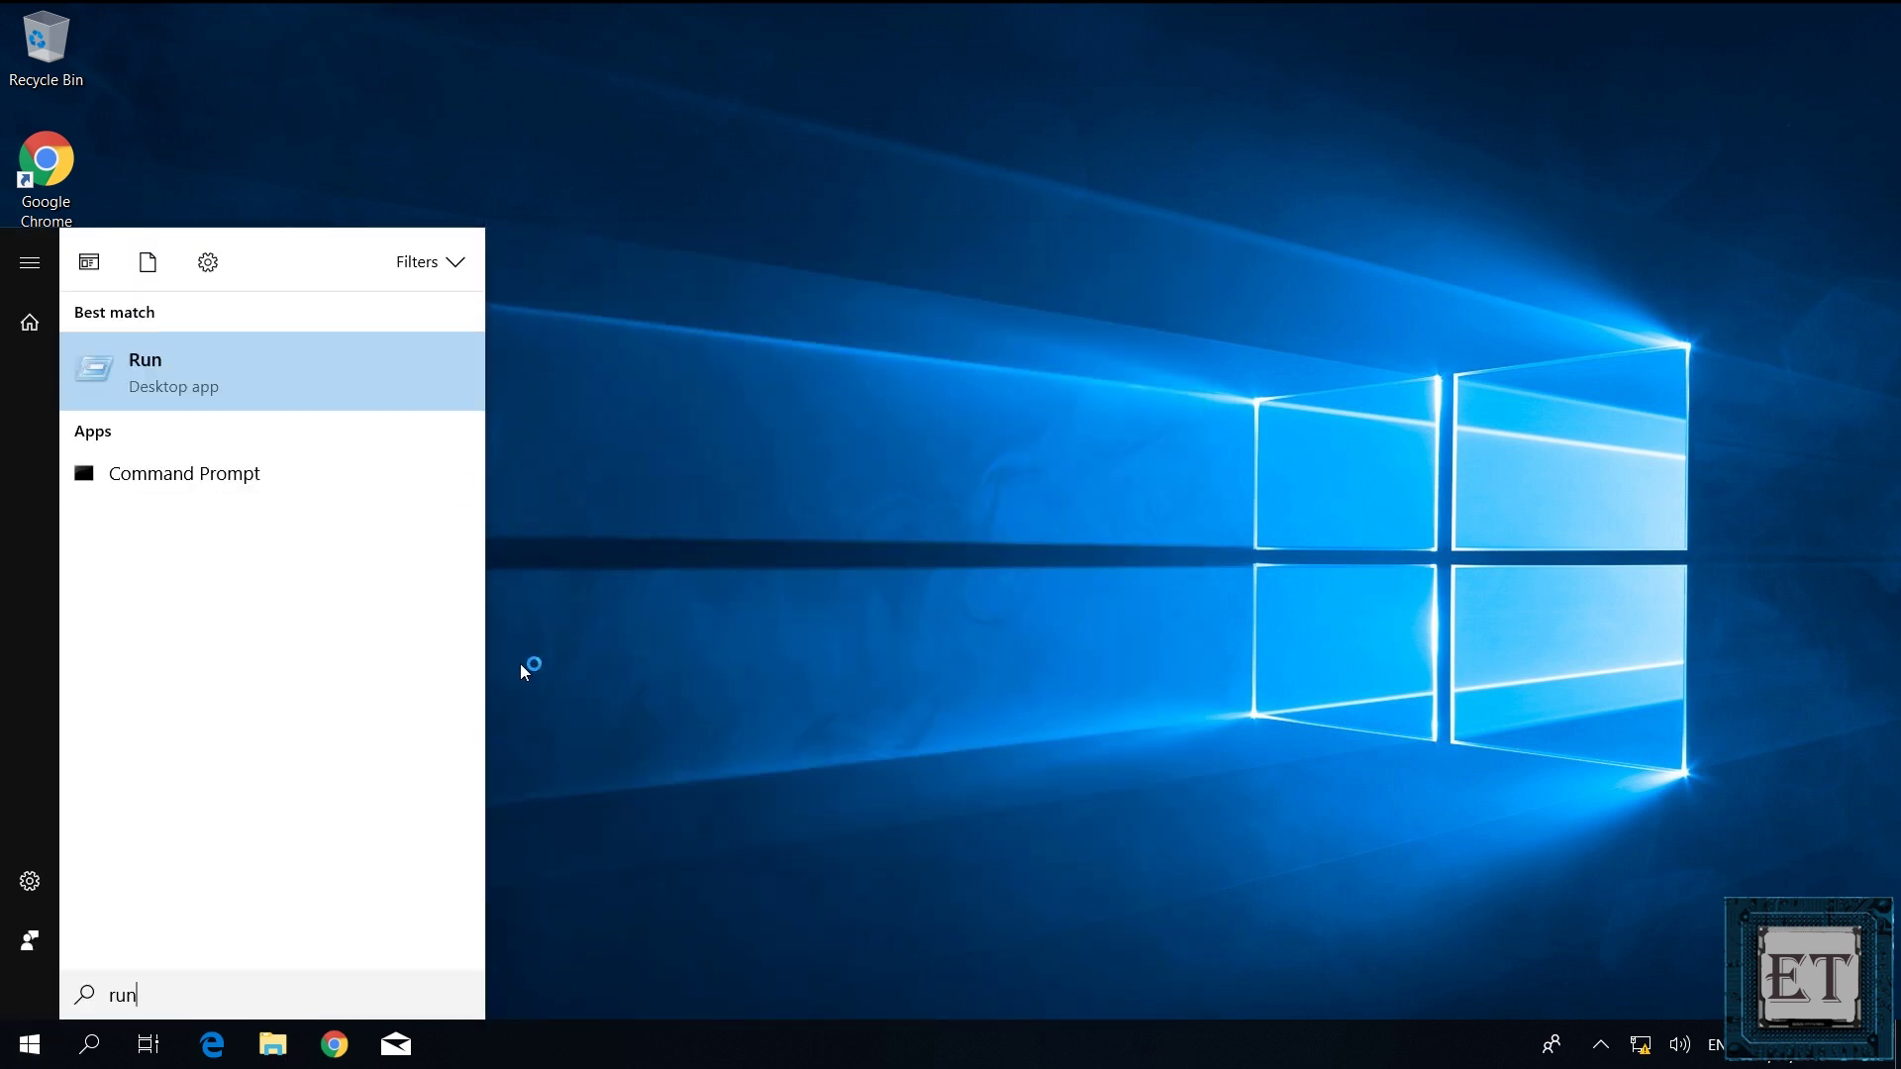
{"action": "left_click", "coordinate": [161, 370]}
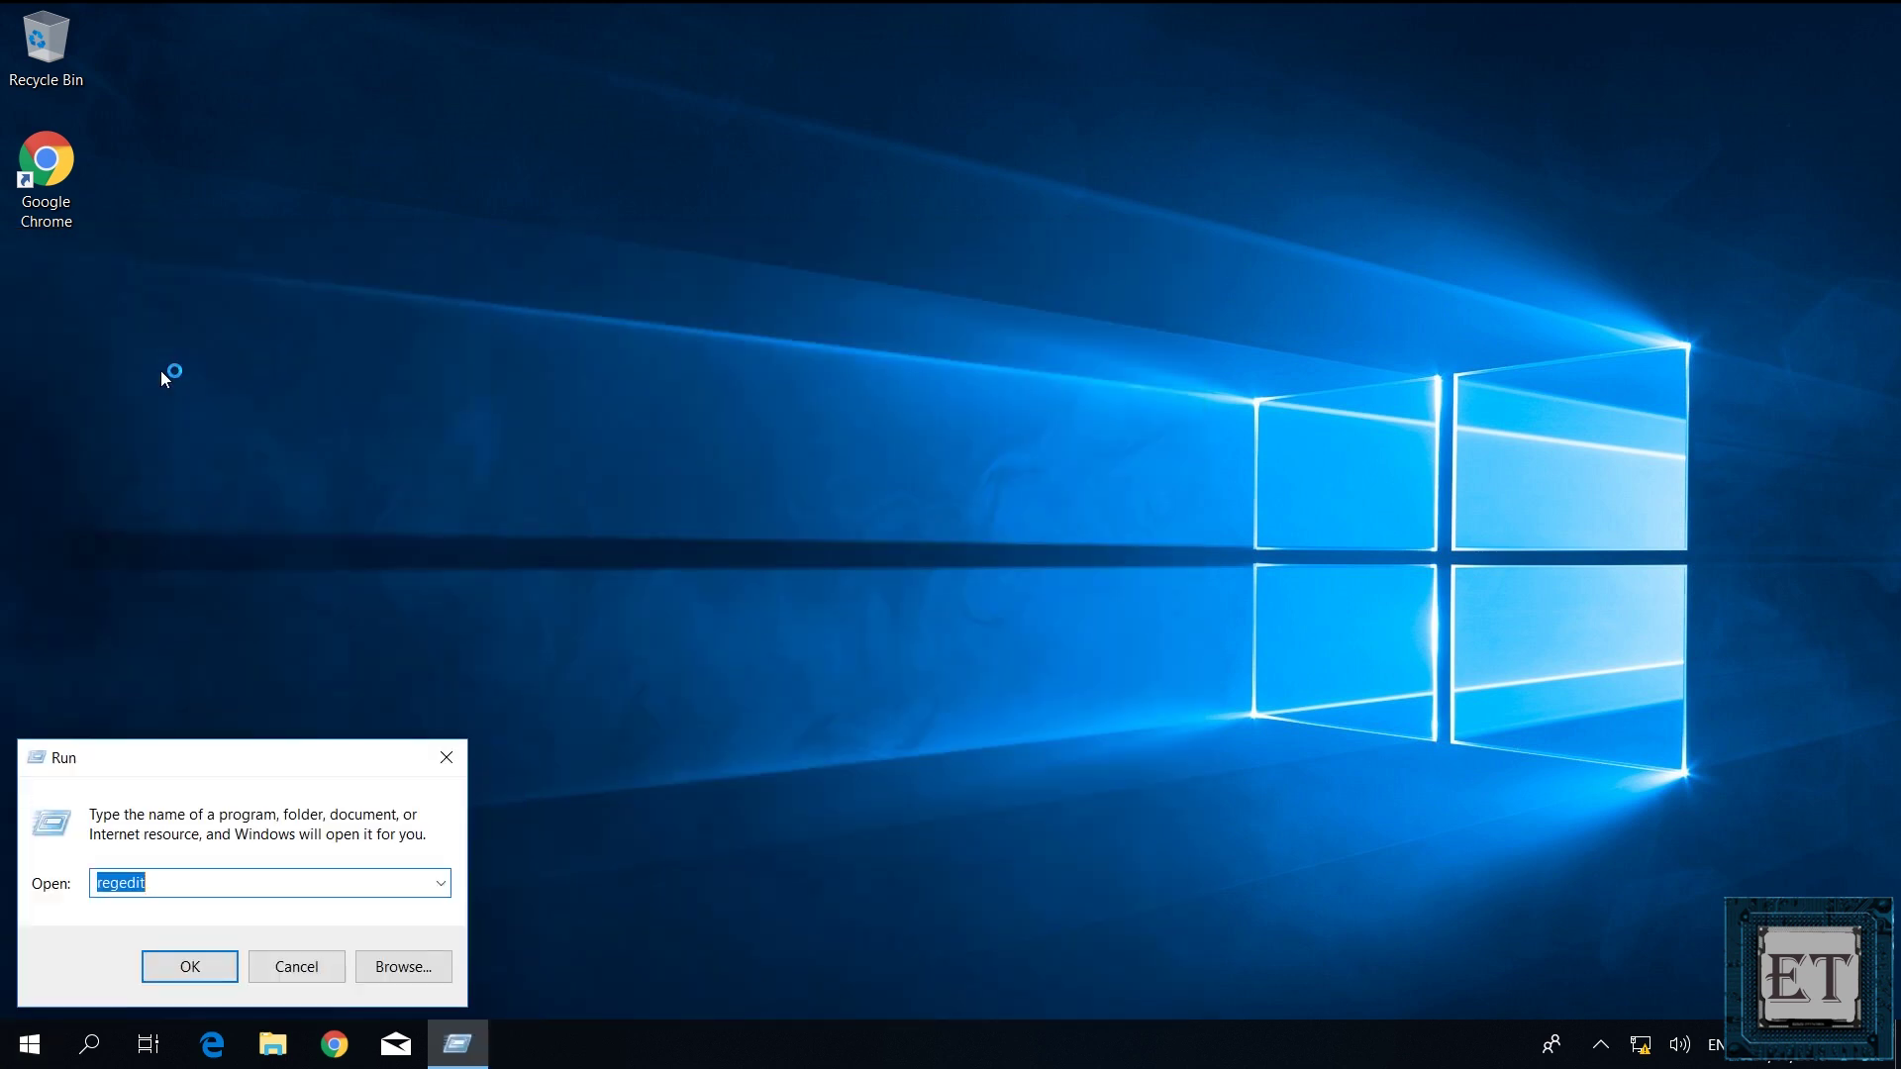
{"action": "type", "text": "\\\\16"}
{"action": "key", "text": "BackSpace"}
{"action": "key", "text": "BackSpace"}
{"action": "key", "text": "BackSpace"}
{"action": "key", "text": "BackSpace"}
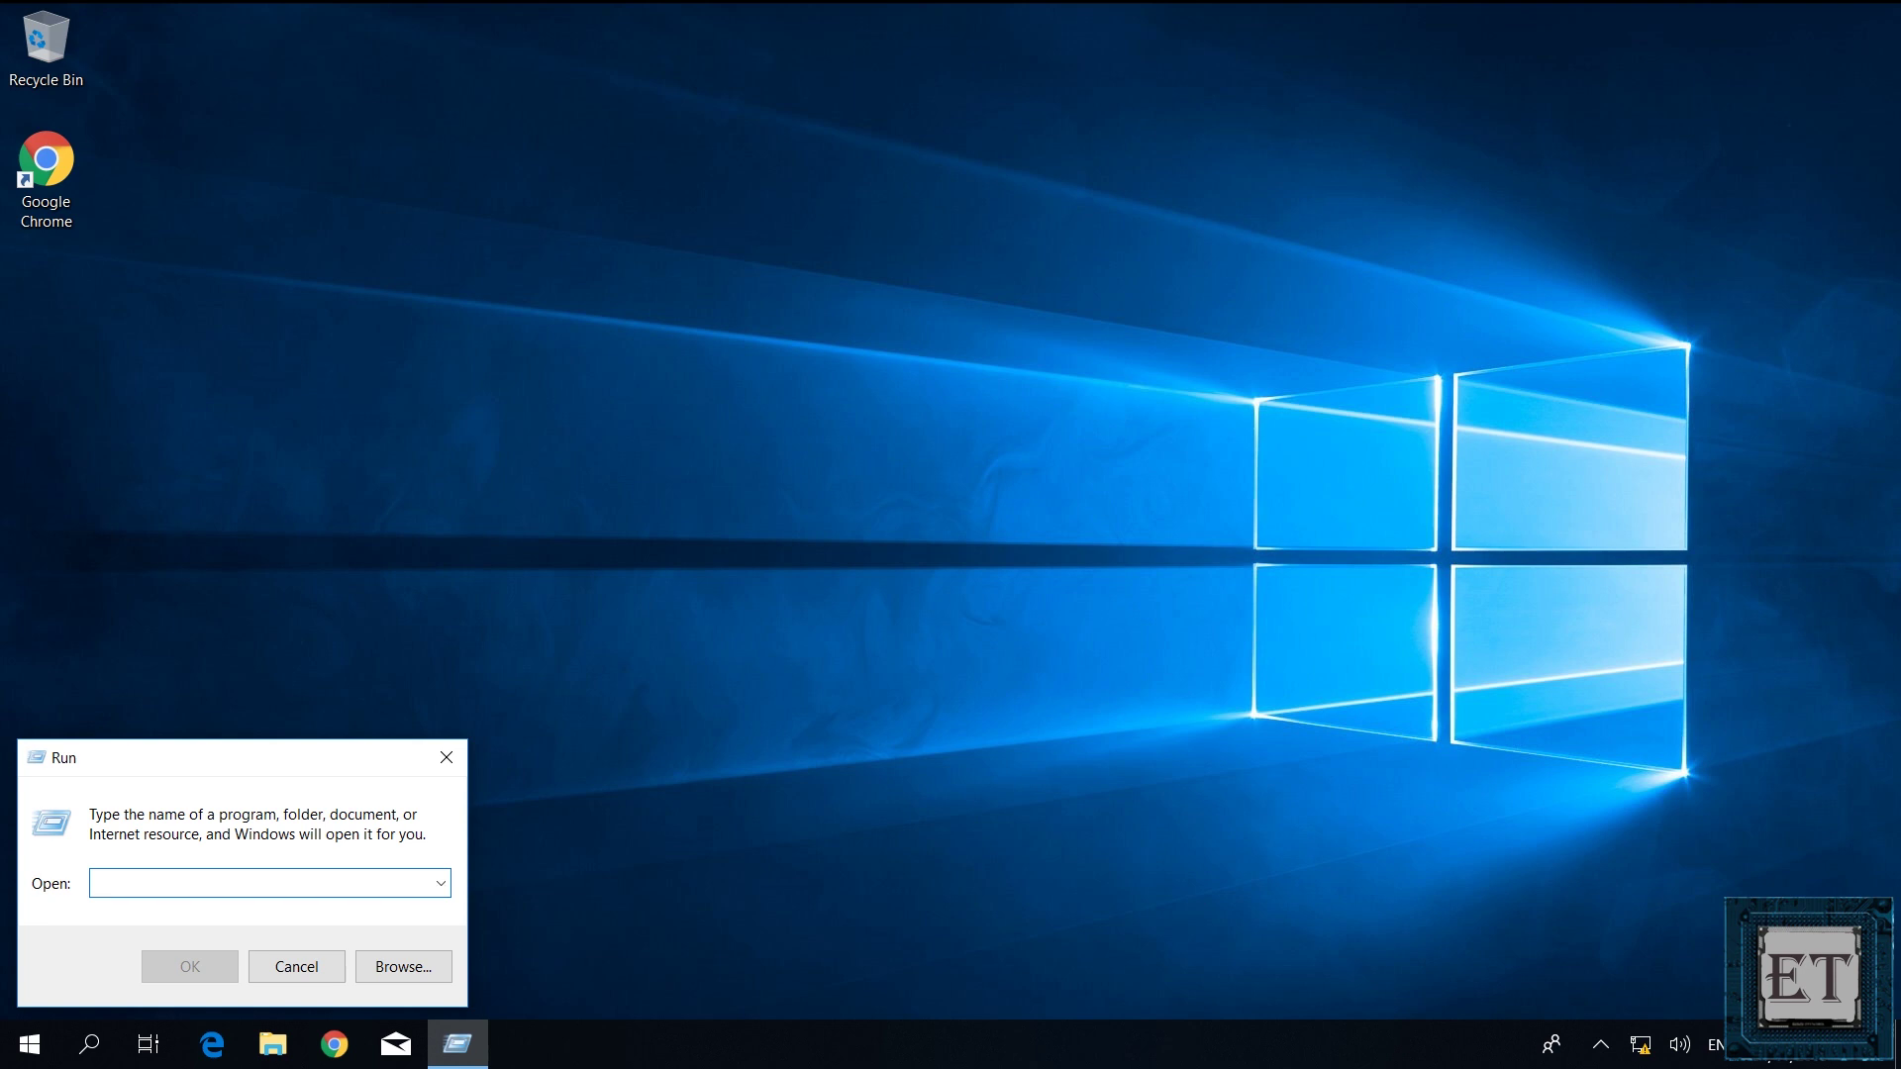
{"action": "type", "text": "\\192.168.1"}
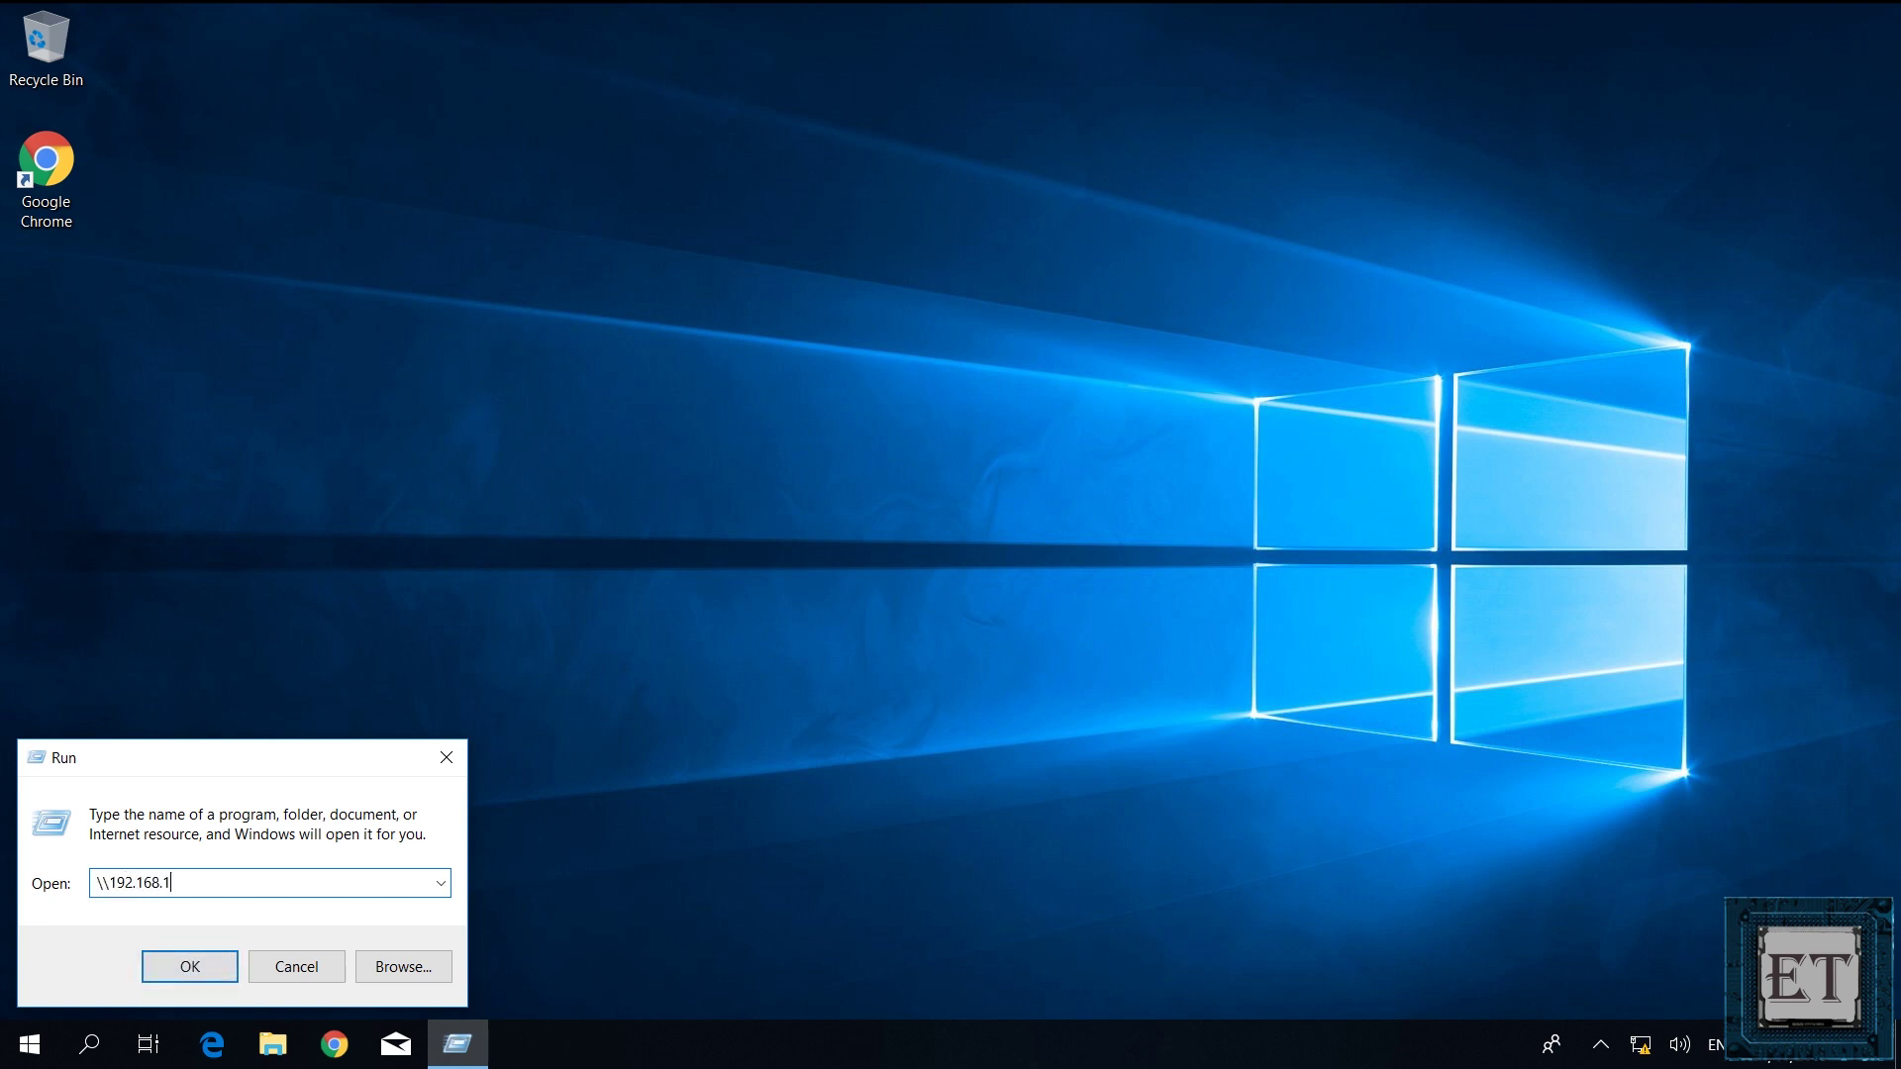
{"action": "key", "text": "Return"}
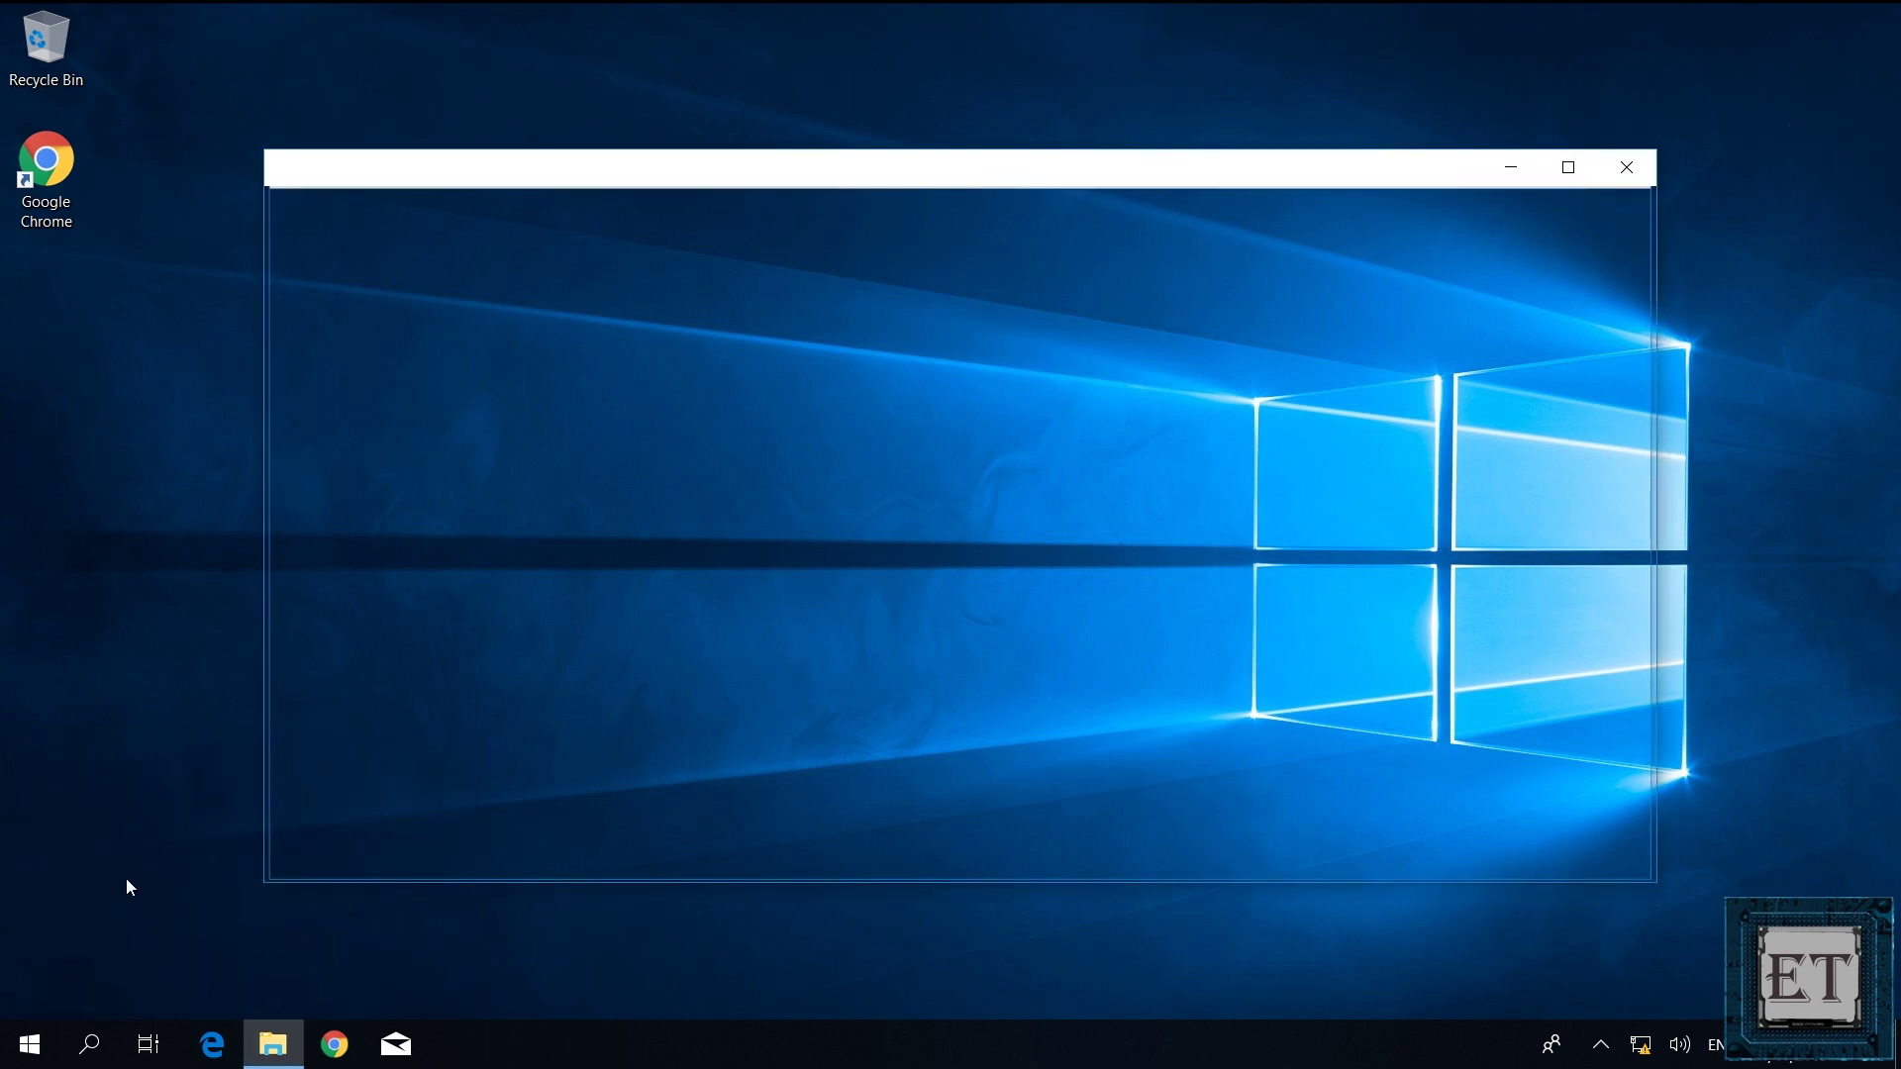